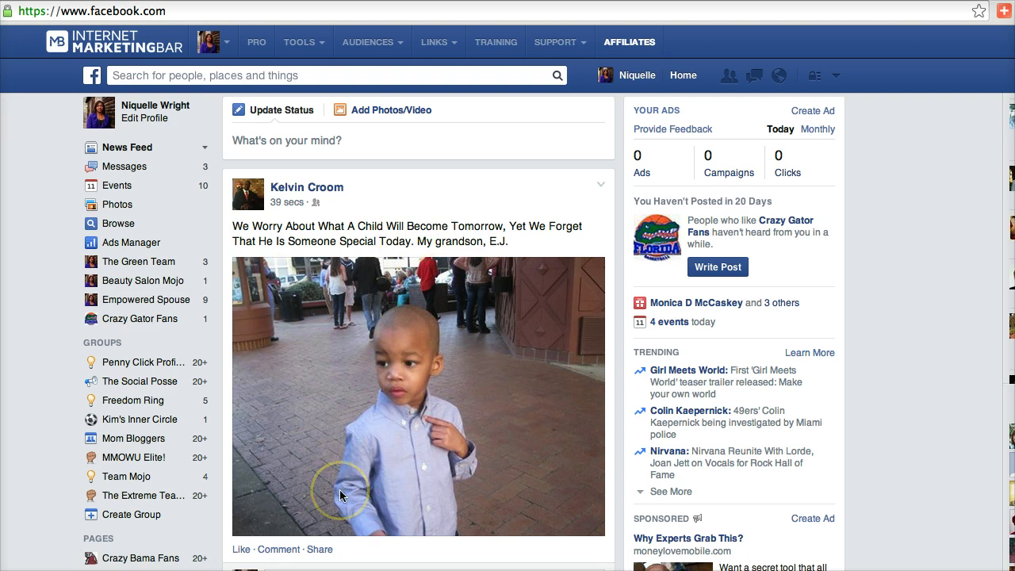
Browse the news feed to the sponsored Film School for Entrepreneurs post and examine how the ad is laid out.
{"action": "scroll", "coordinate": [340, 491], "scroll_direction": "down", "scroll_amount": 5}
{"action": "scroll", "coordinate": [340, 495], "scroll_direction": "down", "scroll_amount": 8}
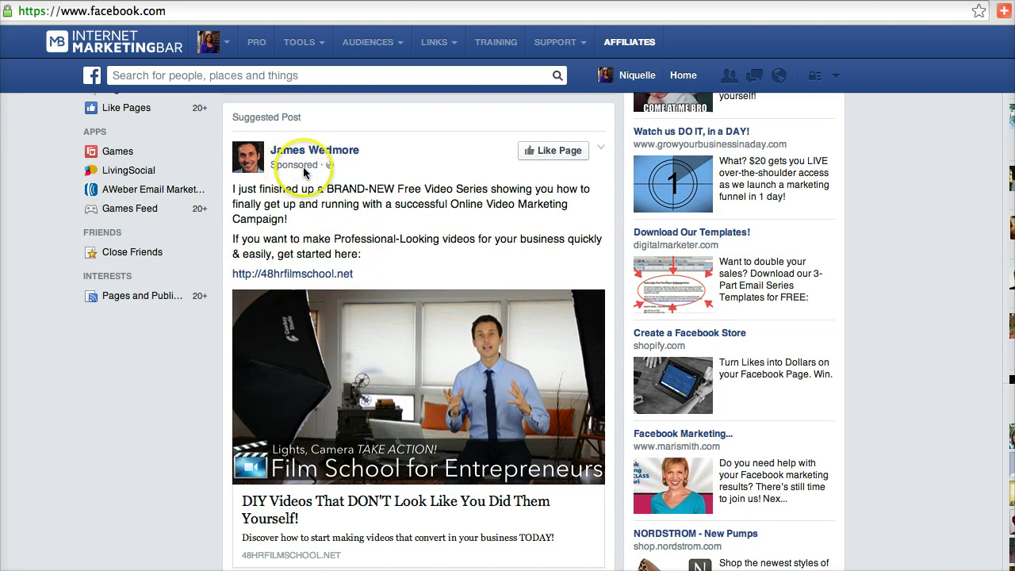
{"action": "scroll", "coordinate": [362, 341], "scroll_direction": "down", "scroll_amount": 1}
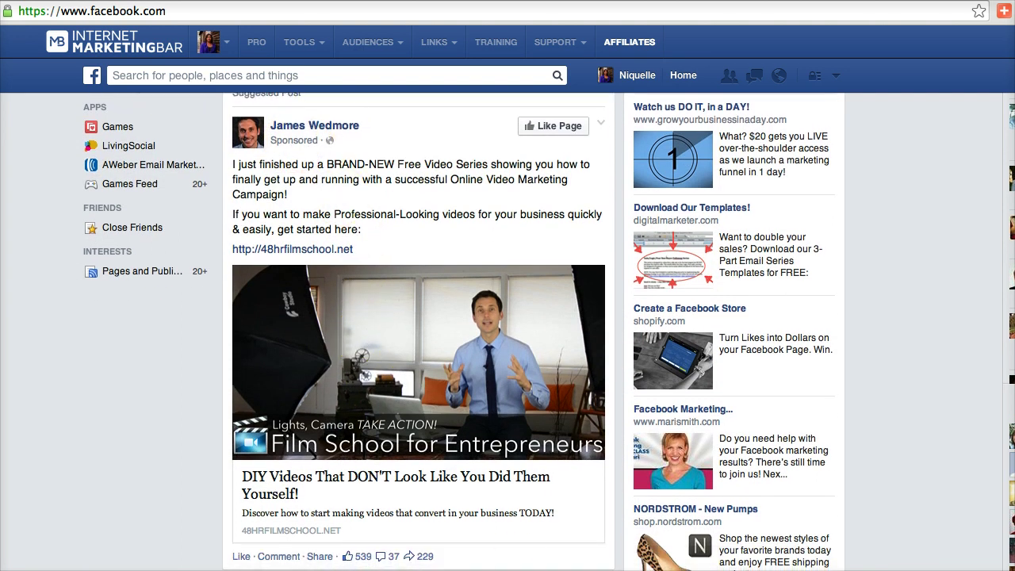
{"action": "scroll", "coordinate": [550, 555], "scroll_direction": "down", "scroll_amount": 5}
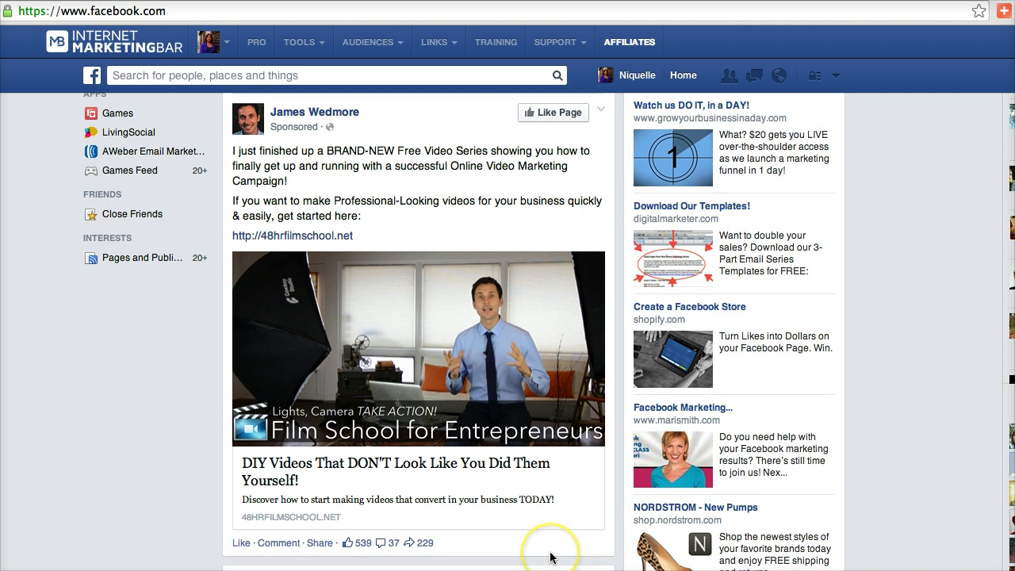
Look further through the news feed for another sponsored post and examine the Facebook for Business ad.
{"action": "scroll", "coordinate": [550, 558], "scroll_direction": "down", "scroll_amount": 7}
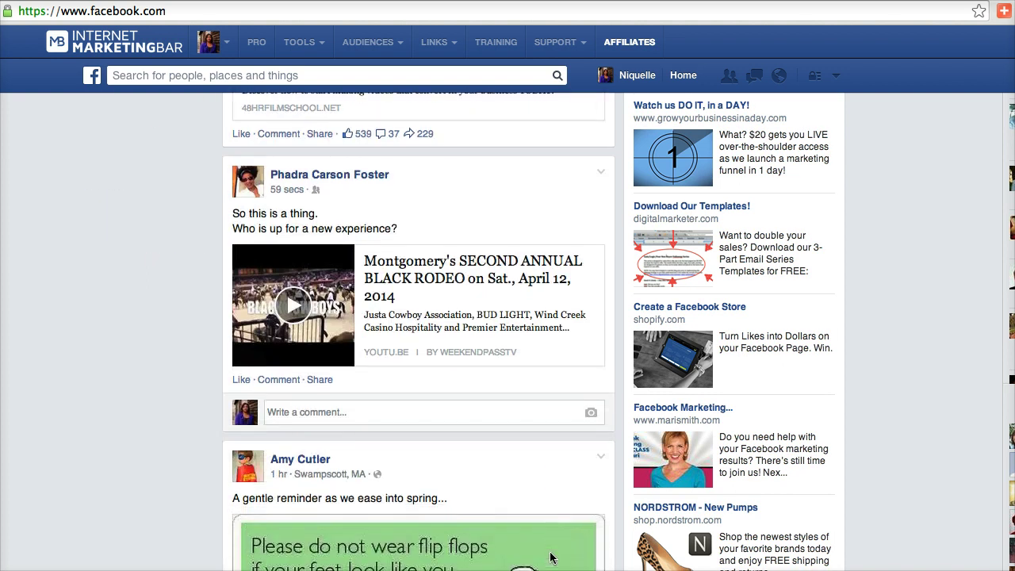
{"action": "scroll", "coordinate": [550, 555], "scroll_direction": "down", "scroll_amount": 2}
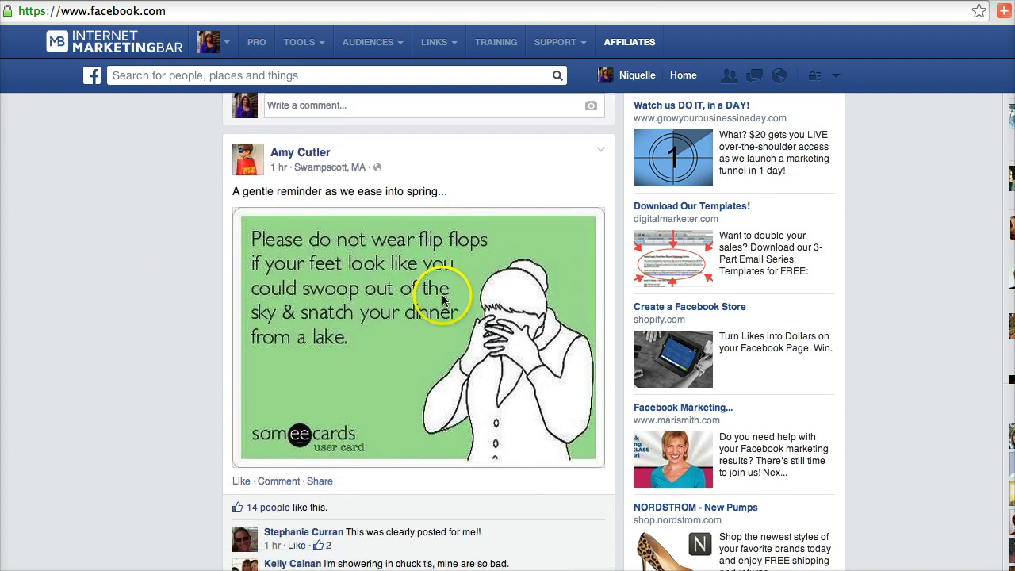
{"action": "scroll", "coordinate": [436, 300], "scroll_direction": "down", "scroll_amount": 11}
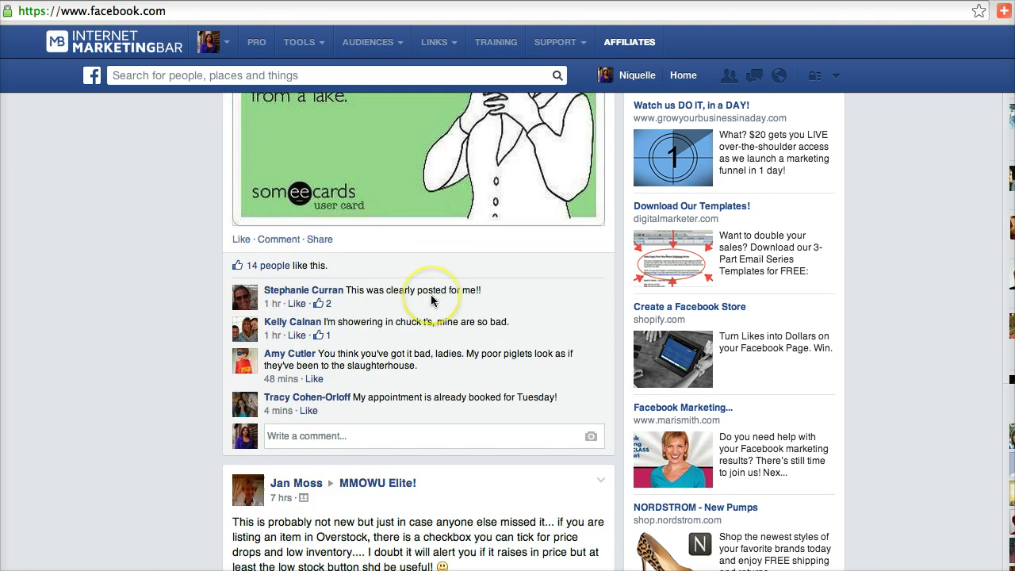
{"action": "scroll", "coordinate": [430, 300], "scroll_direction": "down", "scroll_amount": 8}
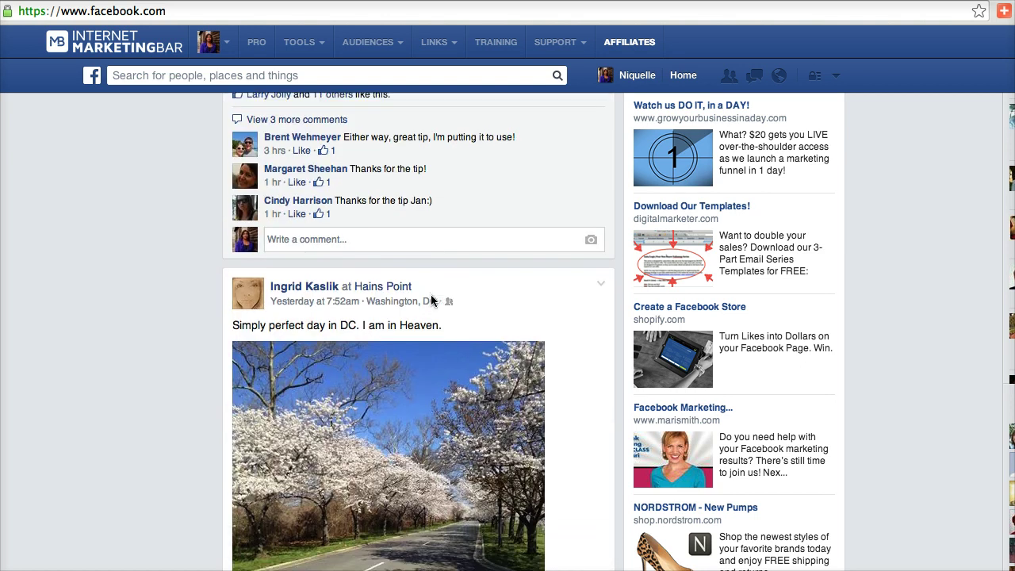
{"action": "scroll", "coordinate": [431, 300], "scroll_direction": "down", "scroll_amount": 12}
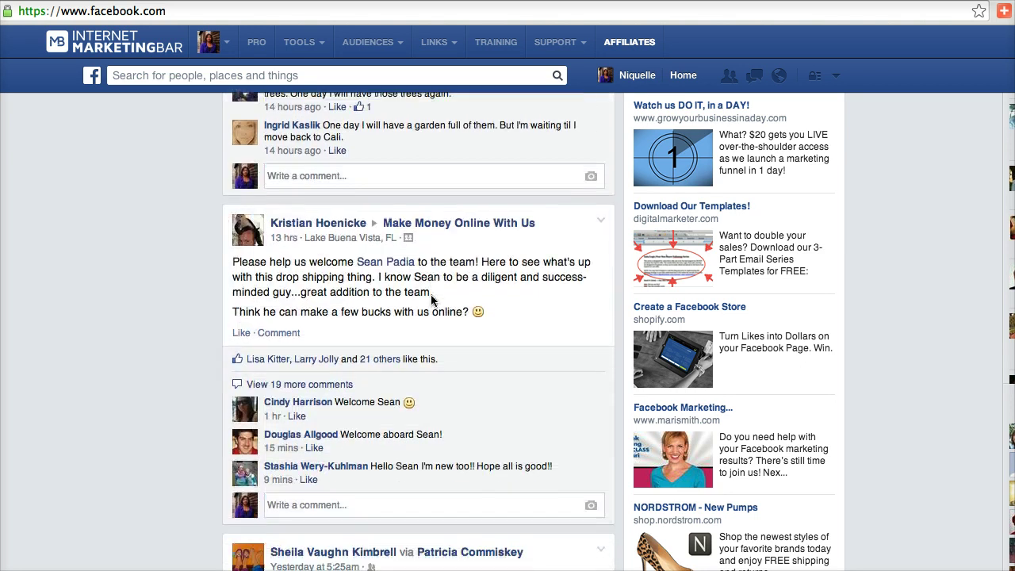
{"action": "scroll", "coordinate": [430, 300], "scroll_direction": "down", "scroll_amount": 2}
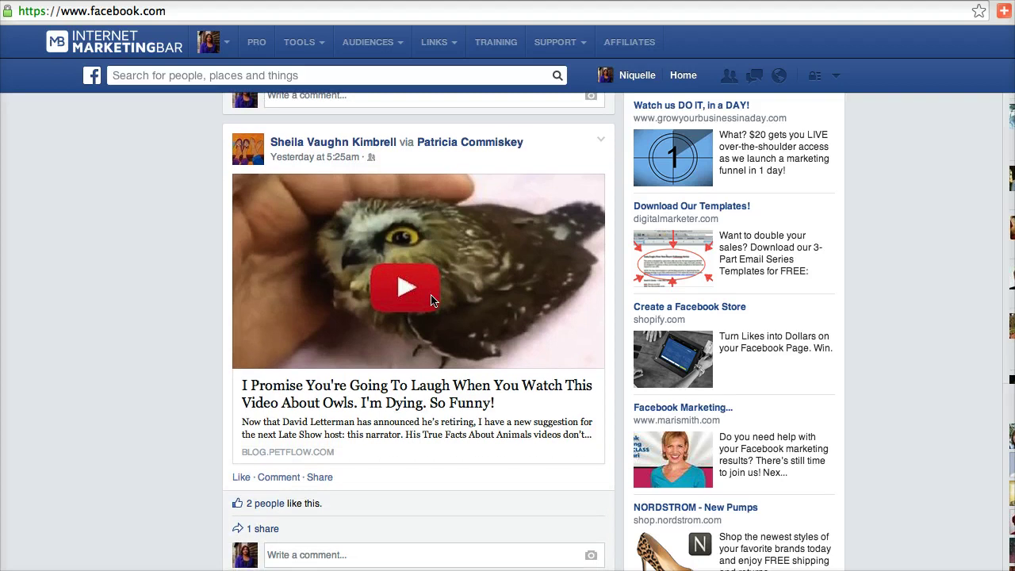
{"action": "scroll", "coordinate": [430, 299], "scroll_direction": "down", "scroll_amount": 10}
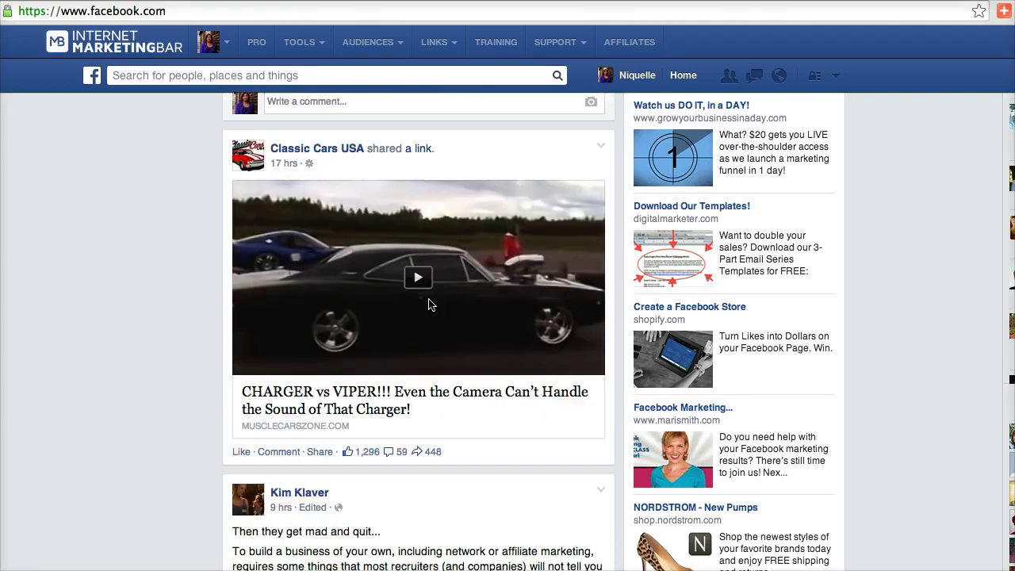
{"action": "scroll", "coordinate": [428, 298], "scroll_direction": "down", "scroll_amount": 13}
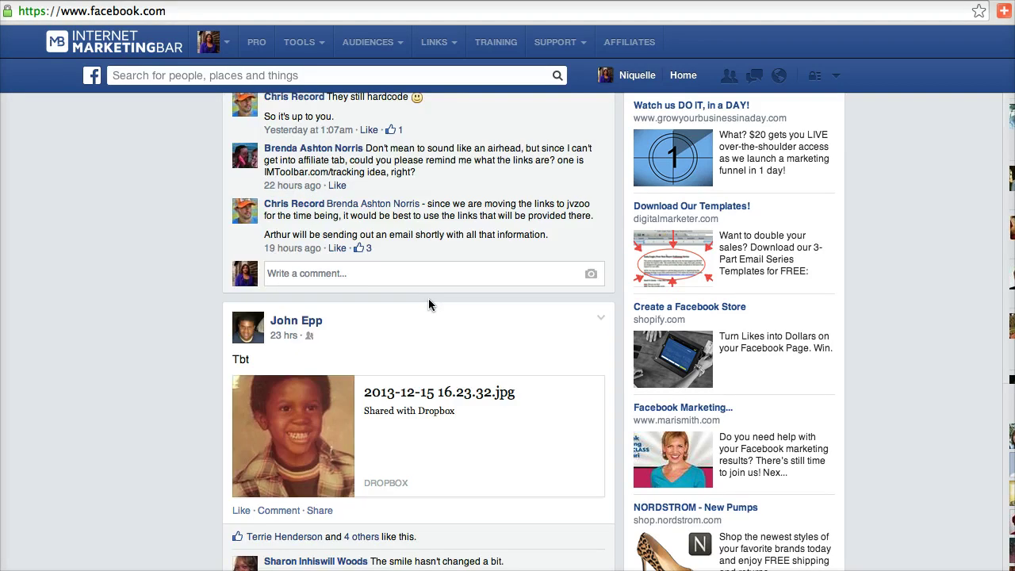
{"action": "scroll", "coordinate": [428, 298], "scroll_direction": "down", "scroll_amount": 7}
{"action": "scroll", "coordinate": [429, 300], "scroll_direction": "down", "scroll_amount": 12}
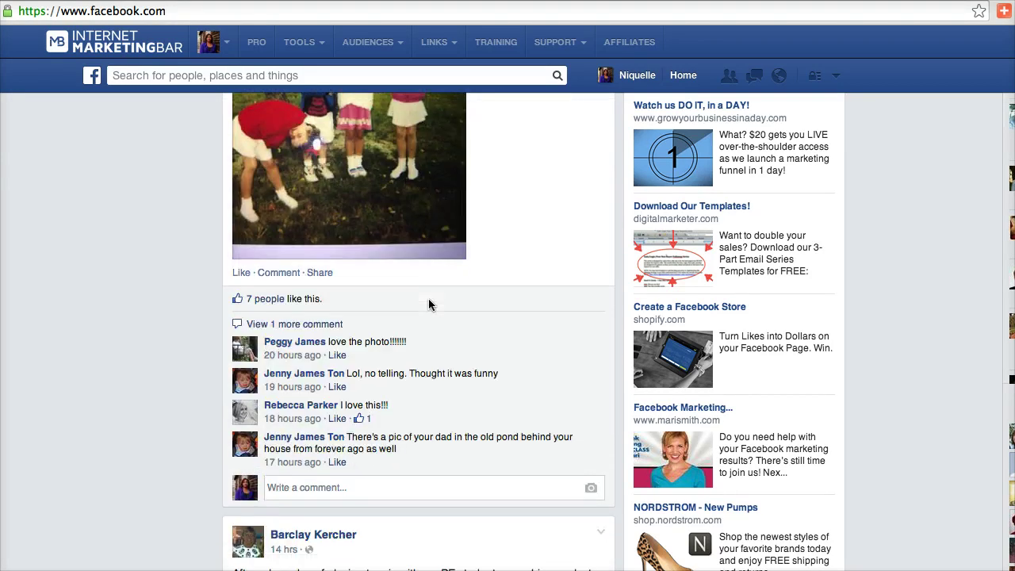
{"action": "scroll", "coordinate": [428, 308], "scroll_direction": "down", "scroll_amount": 14}
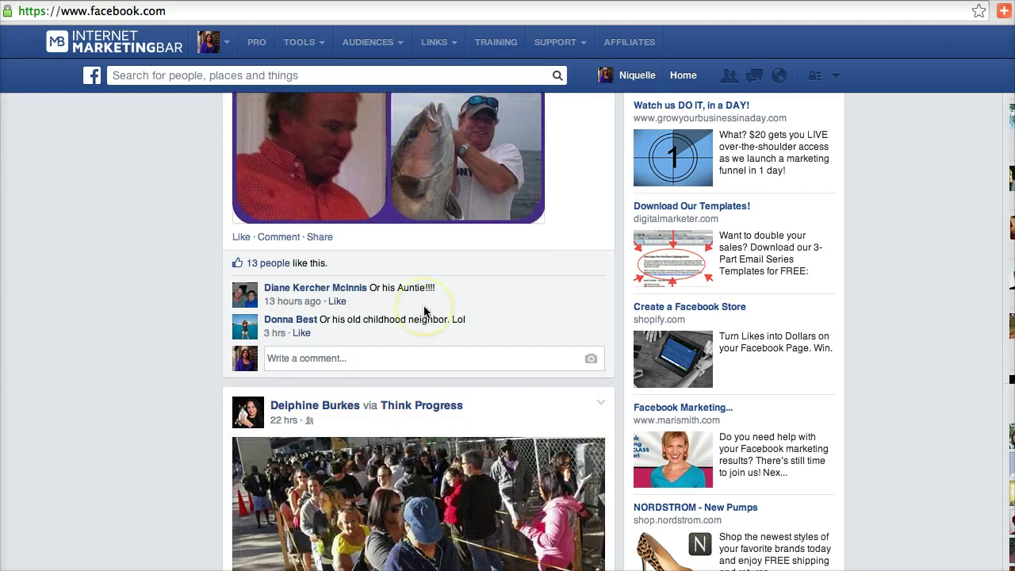
{"action": "scroll", "coordinate": [424, 311], "scroll_direction": "down", "scroll_amount": 20}
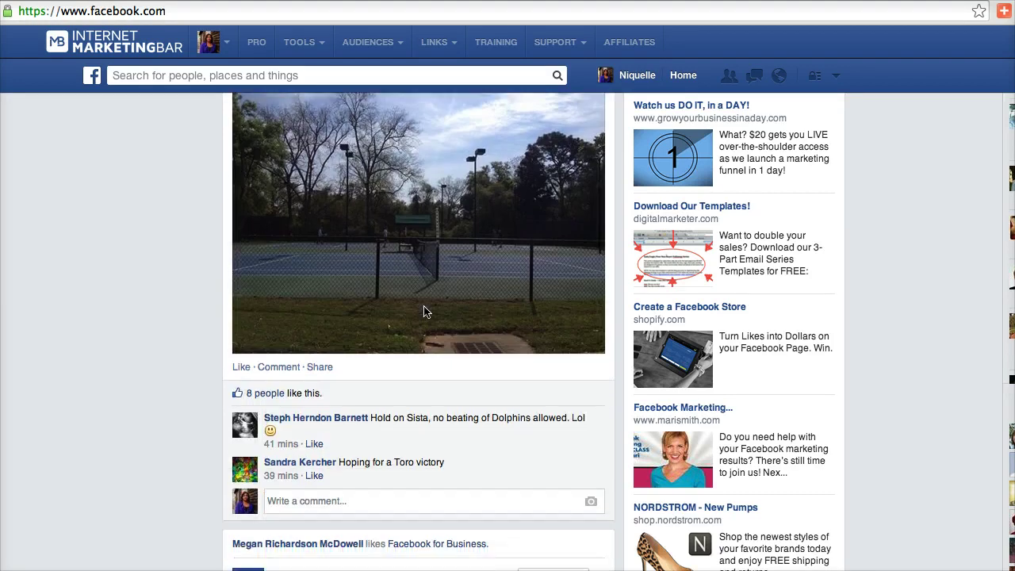
{"action": "scroll", "coordinate": [424, 312], "scroll_direction": "down", "scroll_amount": 2}
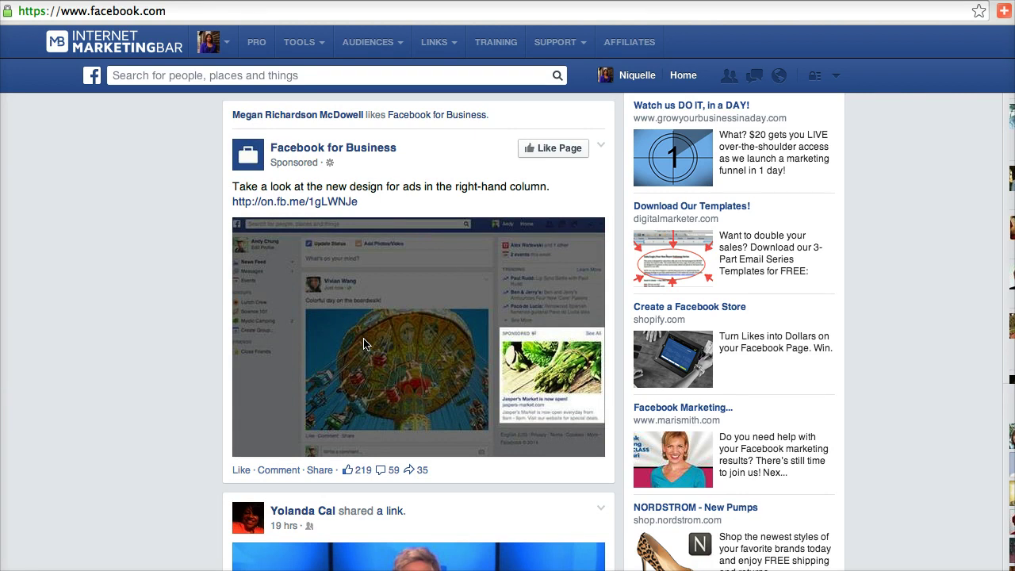
{"action": "scroll", "coordinate": [412, 288], "scroll_direction": "up", "scroll_amount": 4}
{"action": "scroll", "coordinate": [413, 288], "scroll_direction": "down", "scroll_amount": 2}
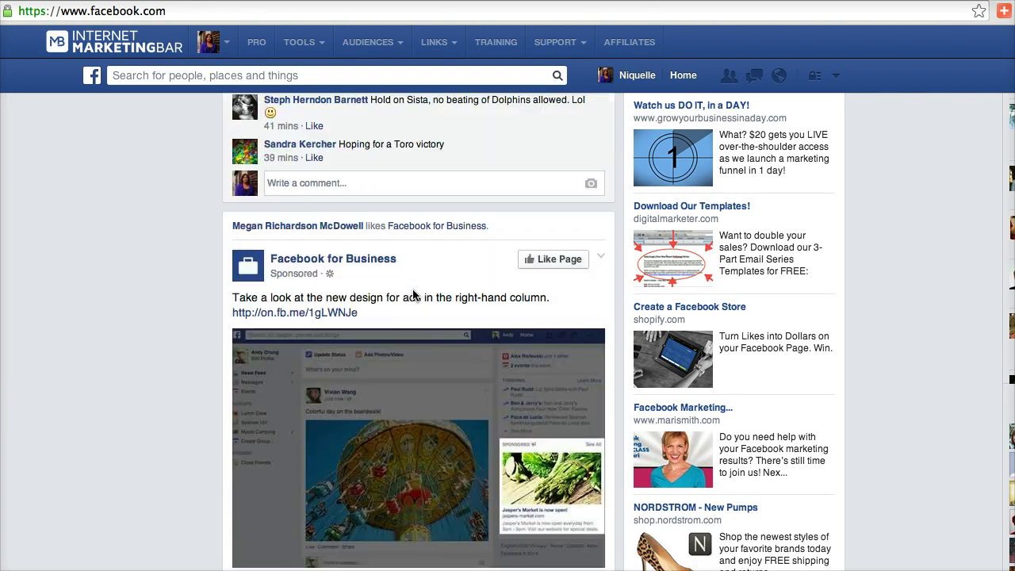
{"action": "scroll", "coordinate": [412, 295], "scroll_direction": "down", "scroll_amount": 1}
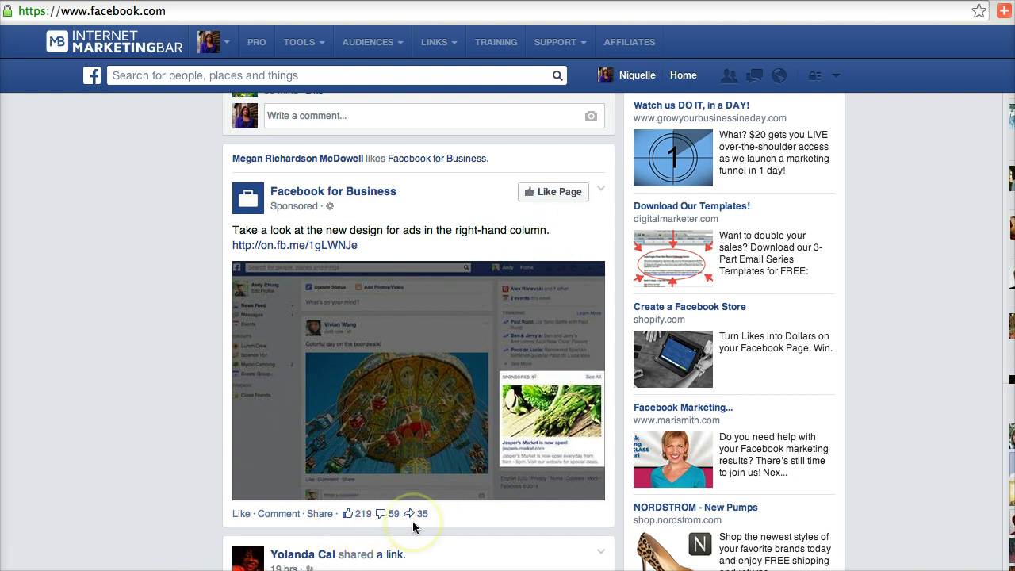
{"action": "scroll", "coordinate": [412, 520], "scroll_direction": "up", "scroll_amount": 1}
Go back to the start of the news feed and re-examine the Film School for Entrepreneurs ad.
{"action": "scroll", "coordinate": [412, 521], "scroll_direction": "down", "scroll_amount": 15}
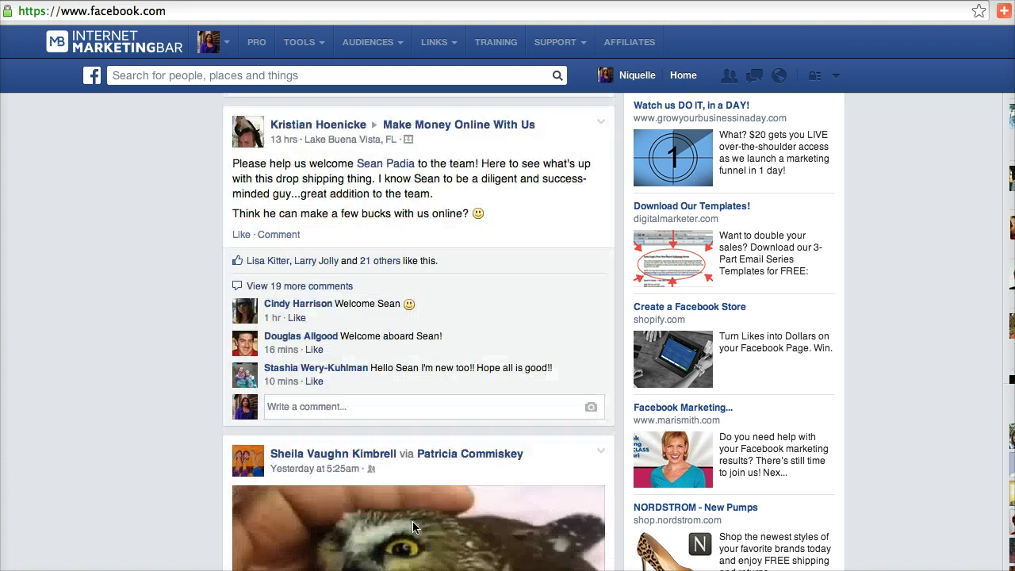
{"action": "scroll", "coordinate": [412, 521], "scroll_direction": "up", "scroll_amount": 15}
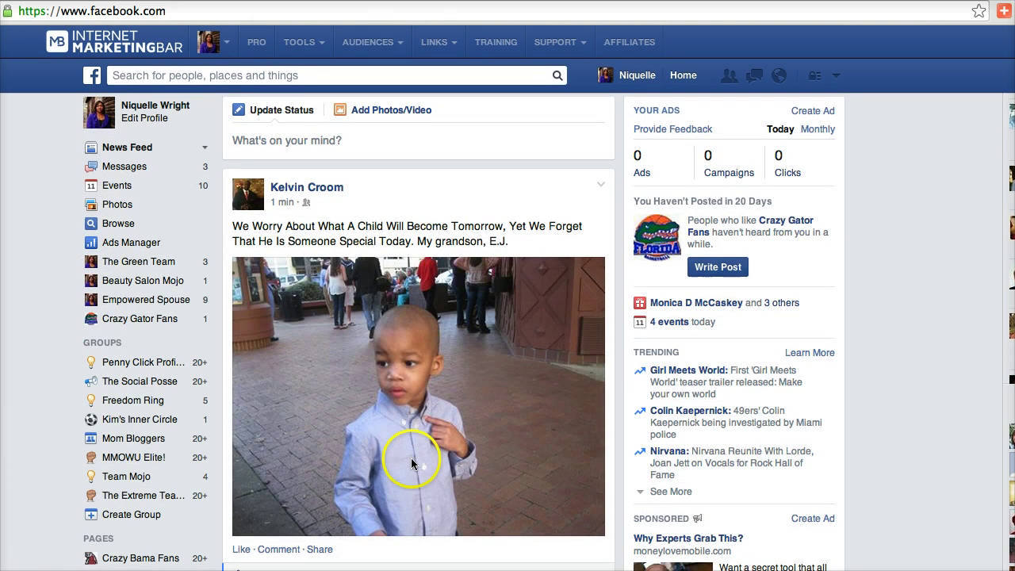
{"action": "scroll", "coordinate": [410, 462], "scroll_direction": "down", "scroll_amount": 10}
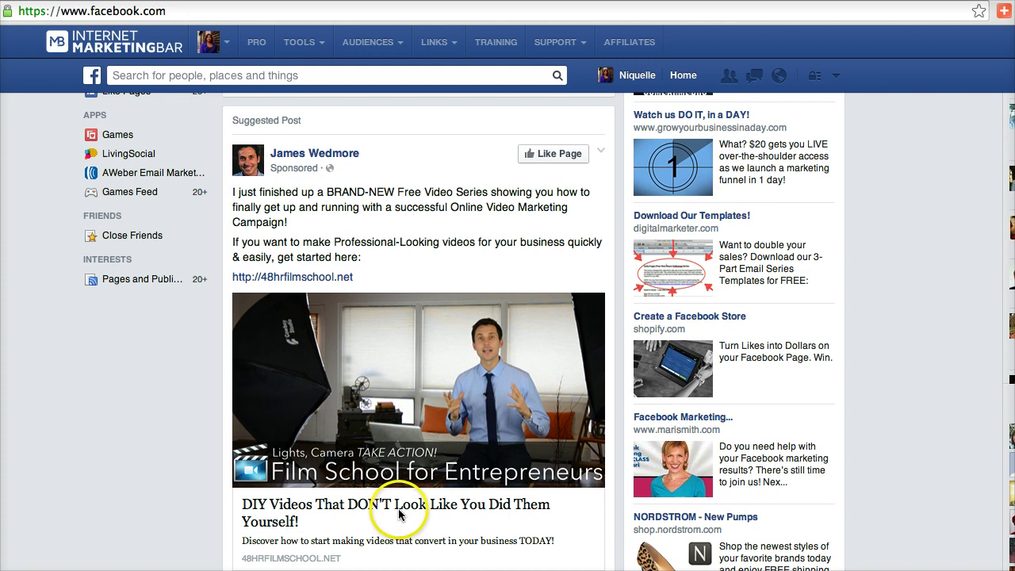
{"action": "scroll", "coordinate": [398, 512], "scroll_direction": "up", "scroll_amount": 10}
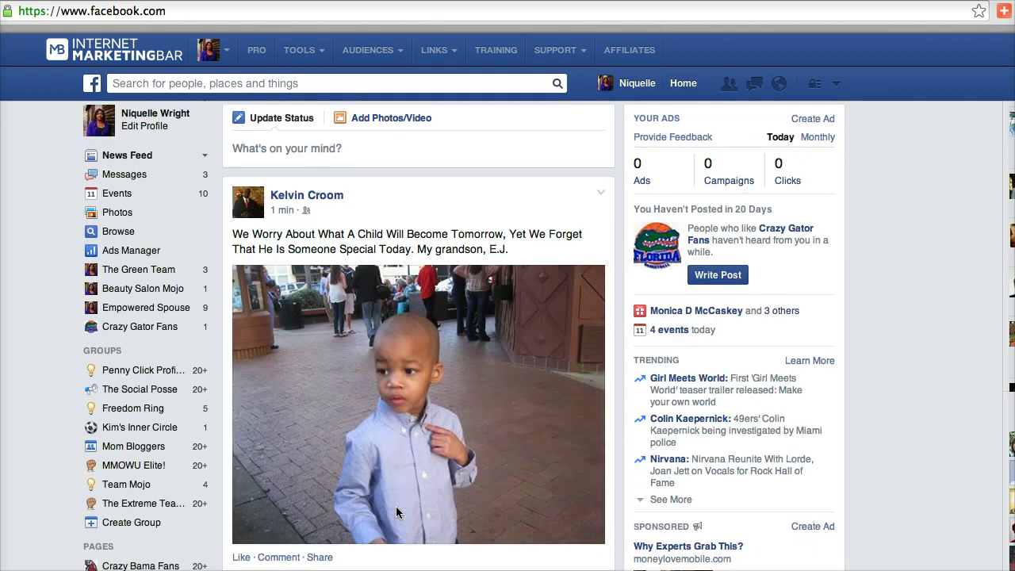
{"action": "scroll", "coordinate": [396, 512], "scroll_direction": "down", "scroll_amount": 1}
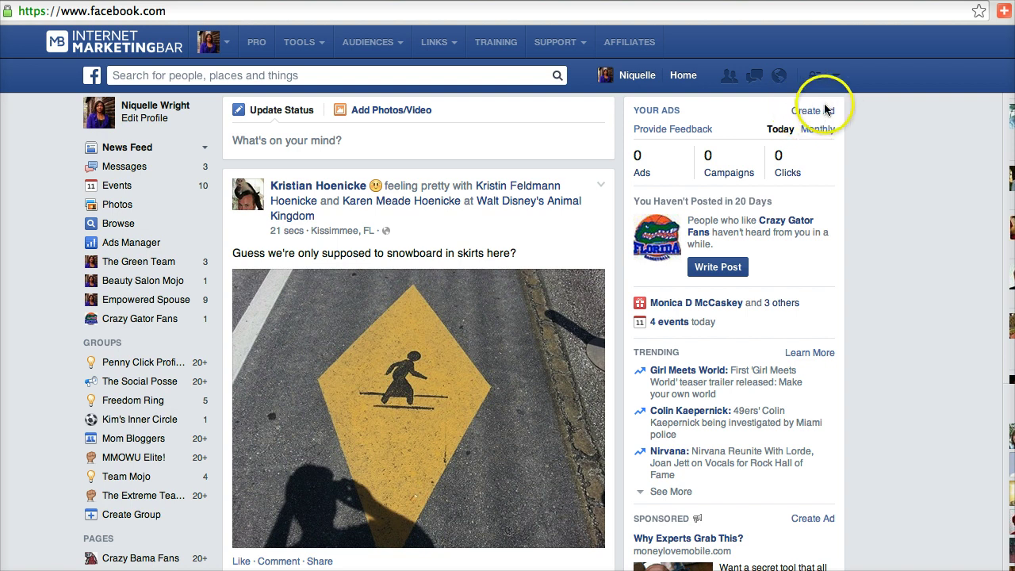
Open the ads management page and start creating a new ad.
{"action": "left_click", "coordinate": [837, 79]}
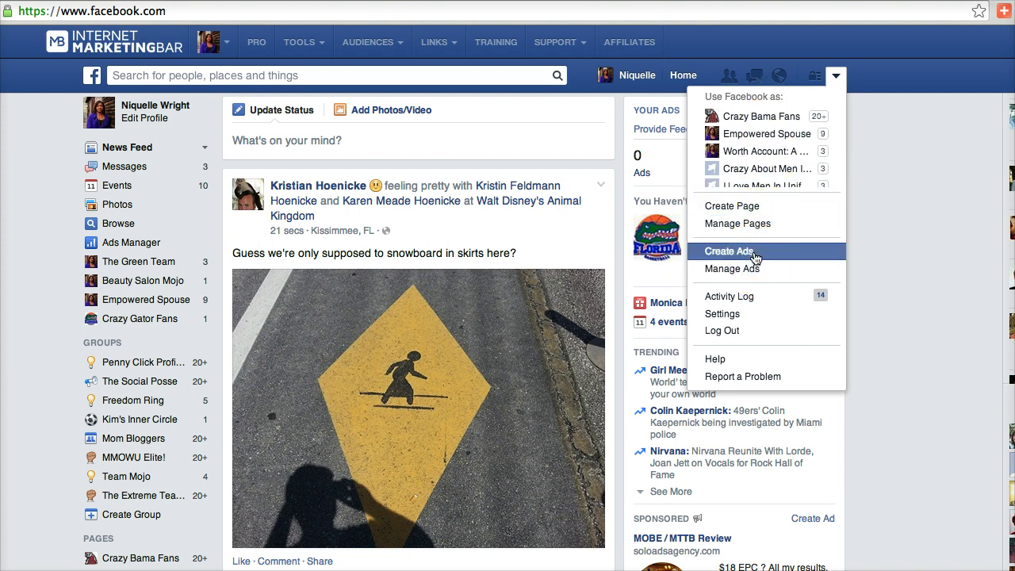
{"action": "left_click", "coordinate": [877, 76]}
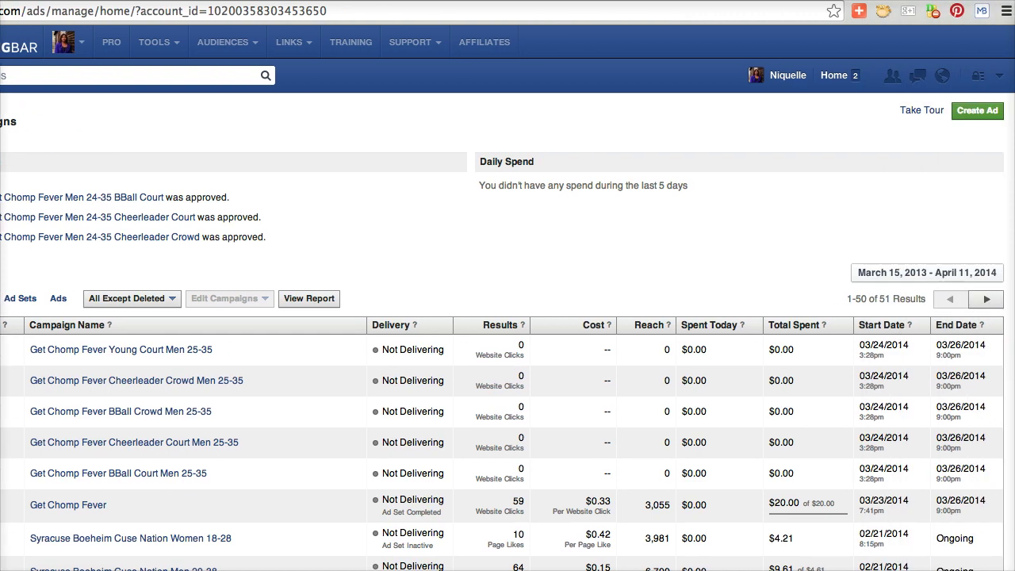
{"action": "left_click", "coordinate": [977, 111]}
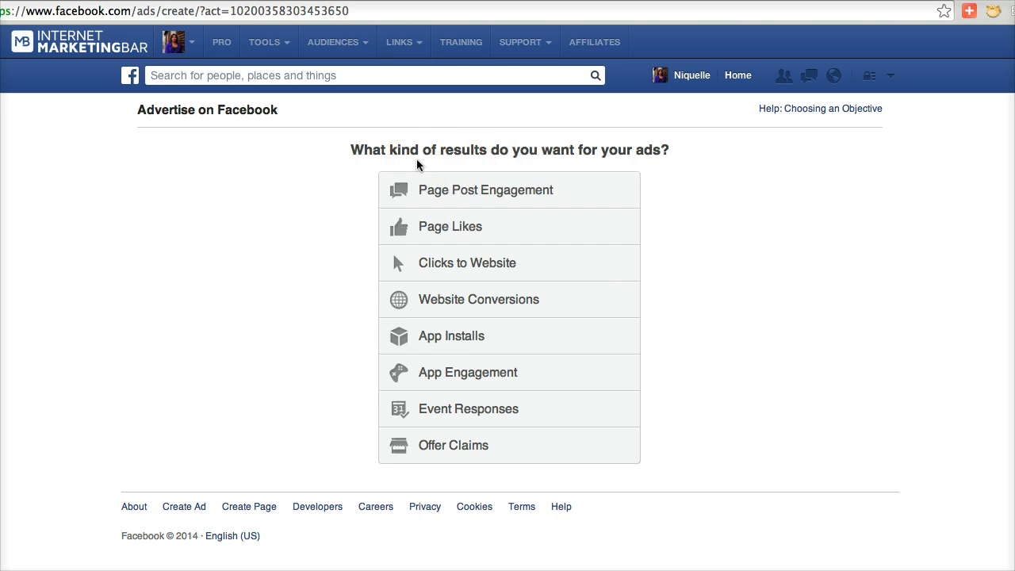
Review the available ad objectives and choose Clicks to Website, with the darkpostprofits.com page as the URL to promote.
{"action": "left_click", "coordinate": [421, 184]}
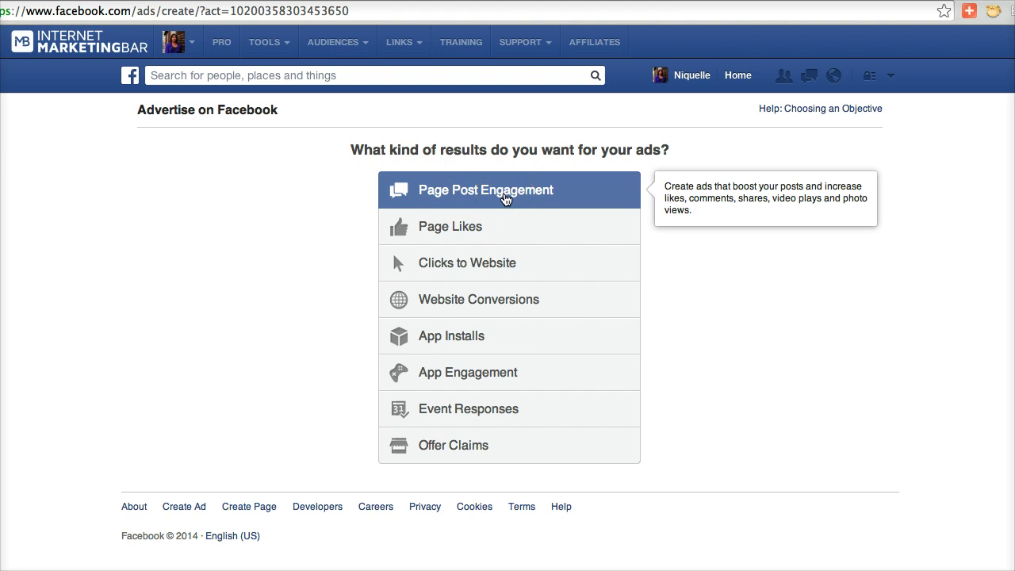
{"action": "left_click", "coordinate": [485, 228]}
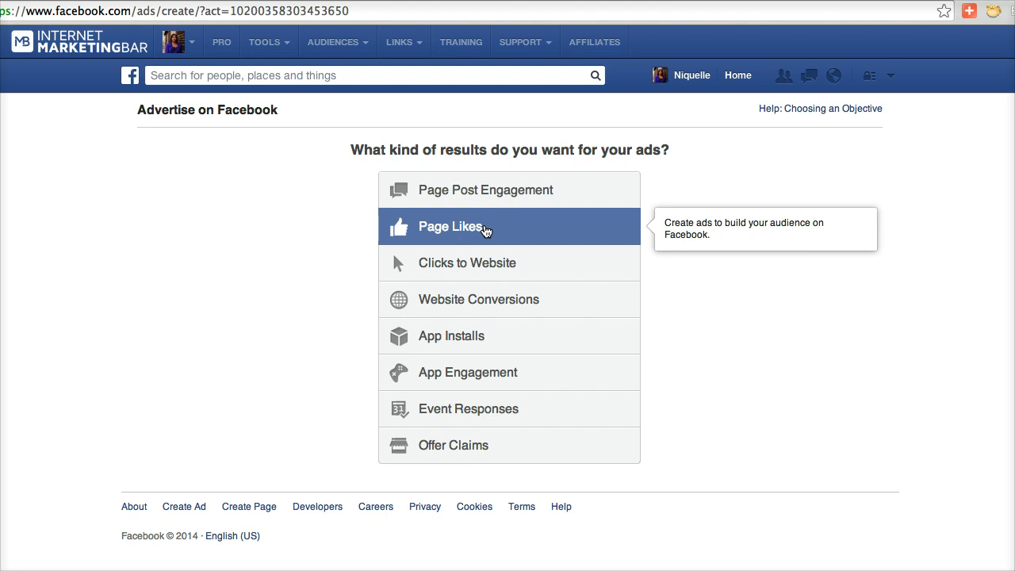
{"action": "left_click", "coordinate": [576, 191]}
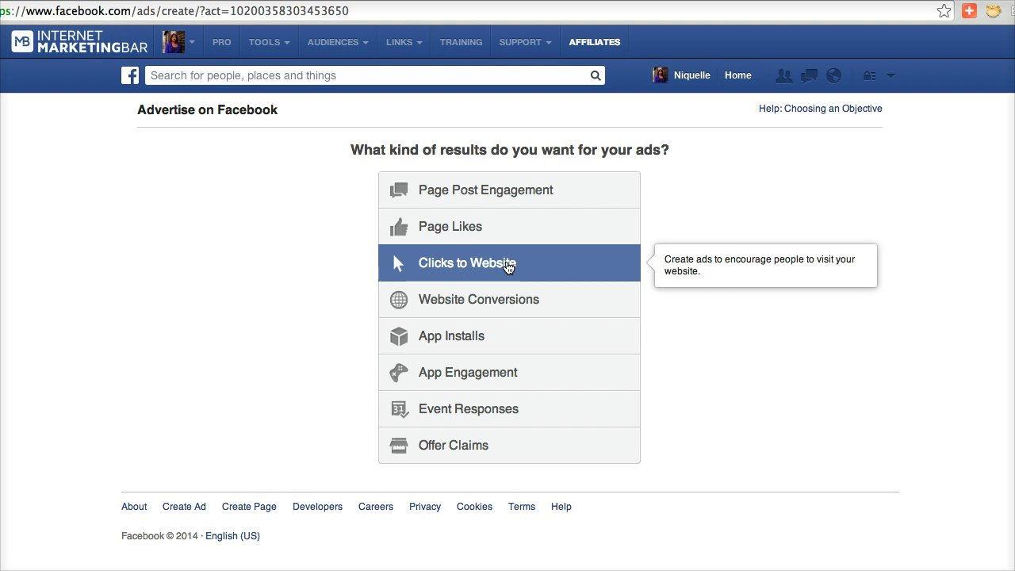
{"action": "left_click", "coordinate": [507, 267]}
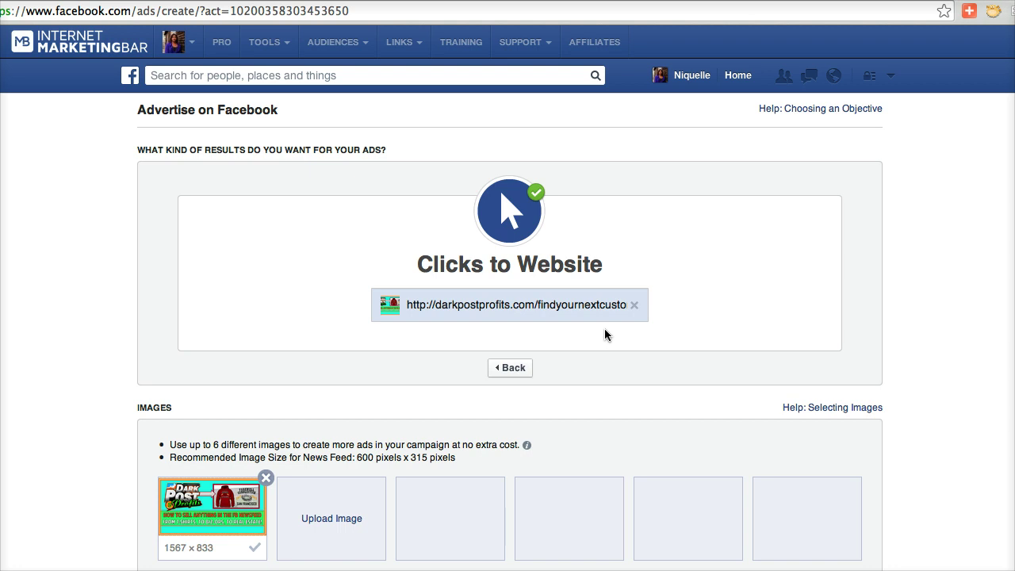
{"action": "left_click", "coordinate": [567, 352]}
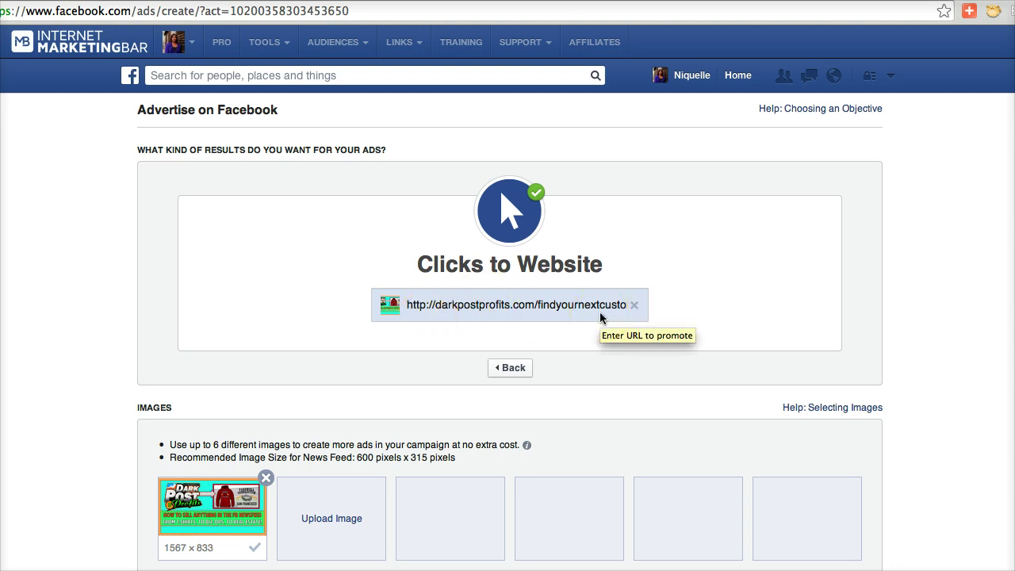
Examine the ad's images, connected Facebook page, headline, text and call-to-action settings alongside the desktop news feed preview.
{"action": "scroll", "coordinate": [356, 348], "scroll_direction": "down", "scroll_amount": 1}
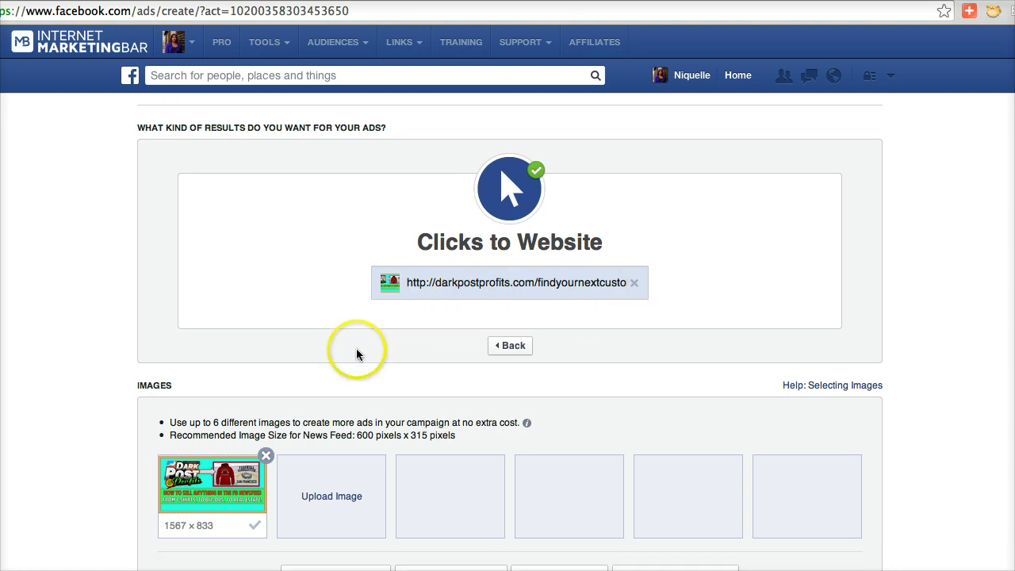
{"action": "scroll", "coordinate": [356, 354], "scroll_direction": "down", "scroll_amount": 3}
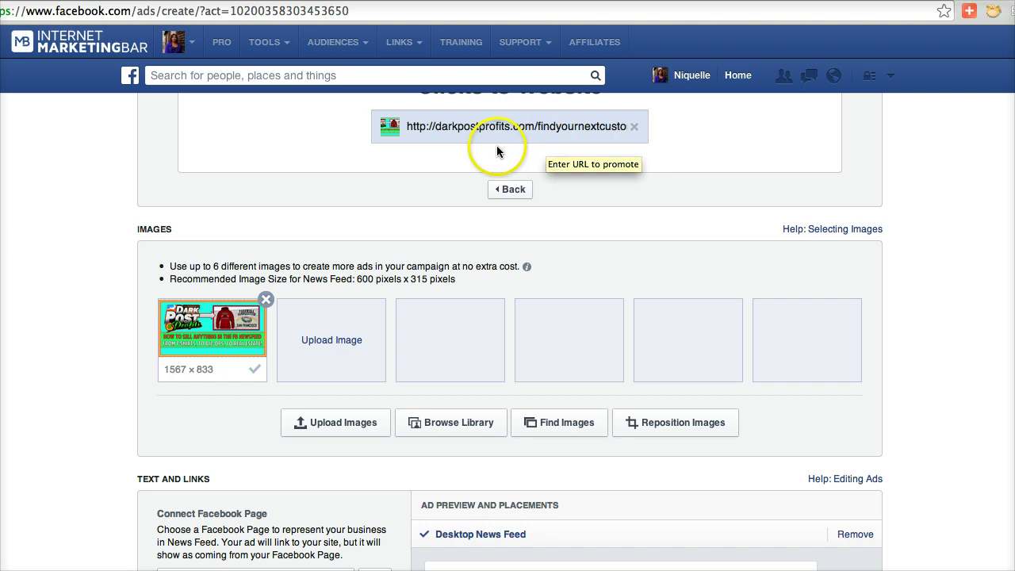
{"action": "scroll", "coordinate": [496, 151], "scroll_direction": "down", "scroll_amount": 1}
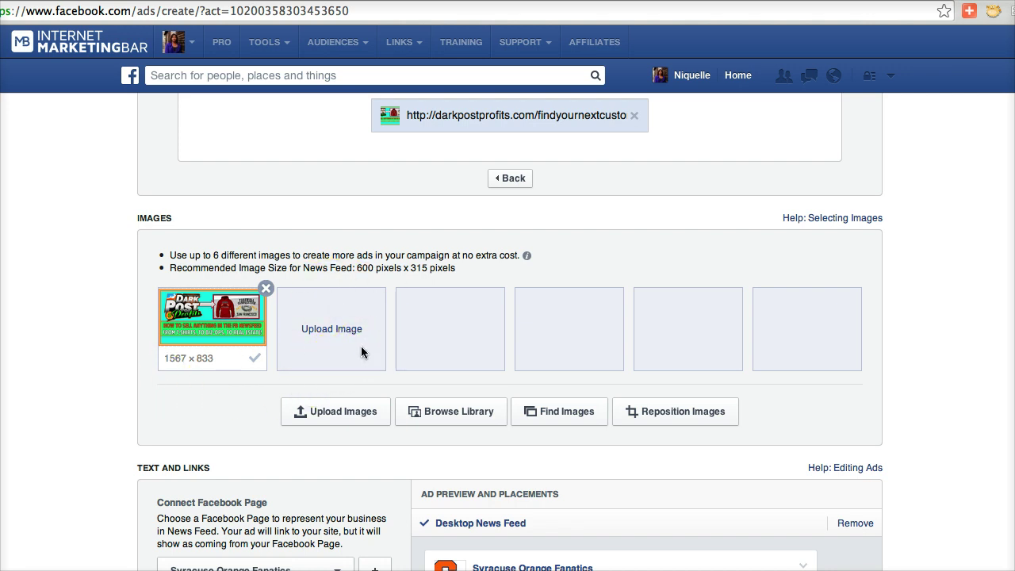
{"action": "scroll", "coordinate": [244, 361], "scroll_direction": "down", "scroll_amount": 5}
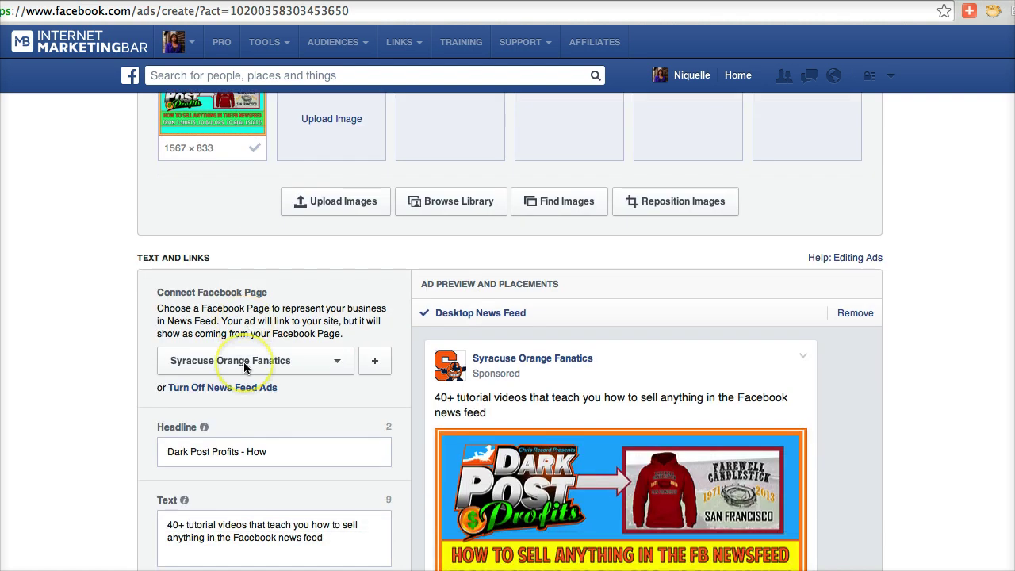
{"action": "scroll", "coordinate": [244, 362], "scroll_direction": "down", "scroll_amount": 5}
{"action": "scroll", "coordinate": [241, 356], "scroll_direction": "up", "scroll_amount": 2}
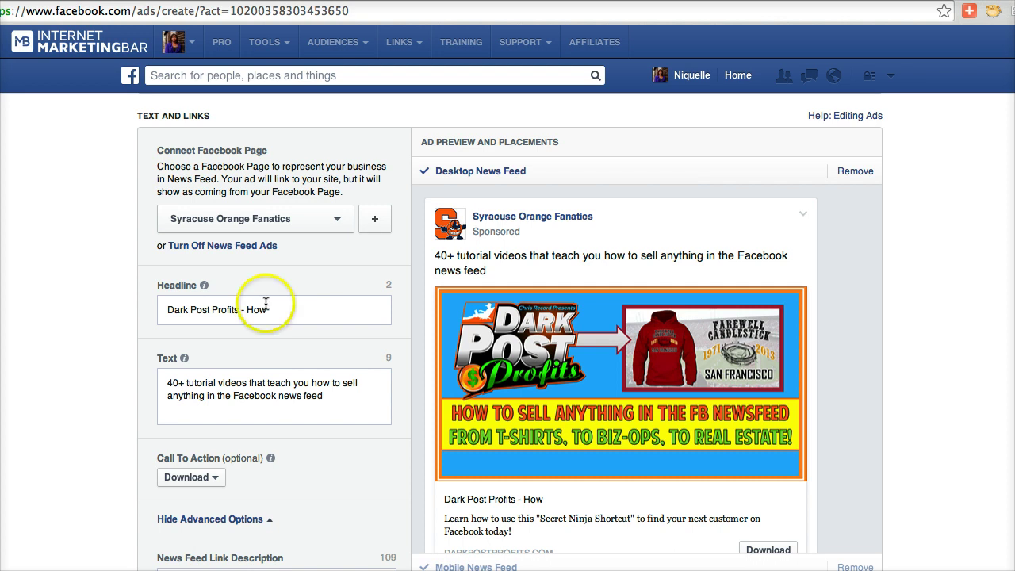
Examine the call-to-action and News Feed Link Description settings and compare them with the desktop news feed preview.
{"action": "scroll", "coordinate": [258, 301], "scroll_direction": "down", "scroll_amount": 2}
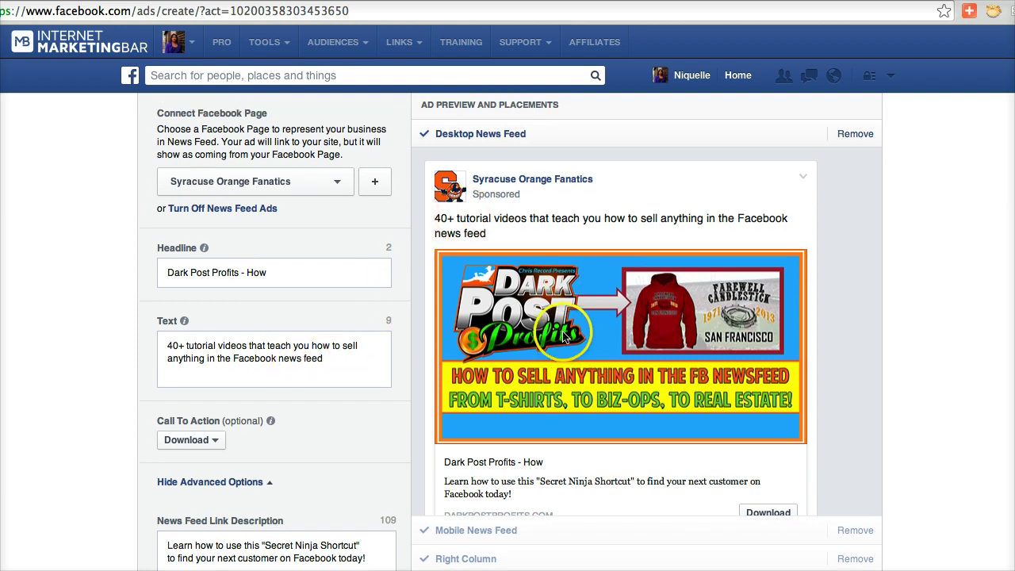
{"action": "scroll", "coordinate": [561, 337], "scroll_direction": "up", "scroll_amount": 4}
{"action": "scroll", "coordinate": [254, 264], "scroll_direction": "down", "scroll_amount": 7}
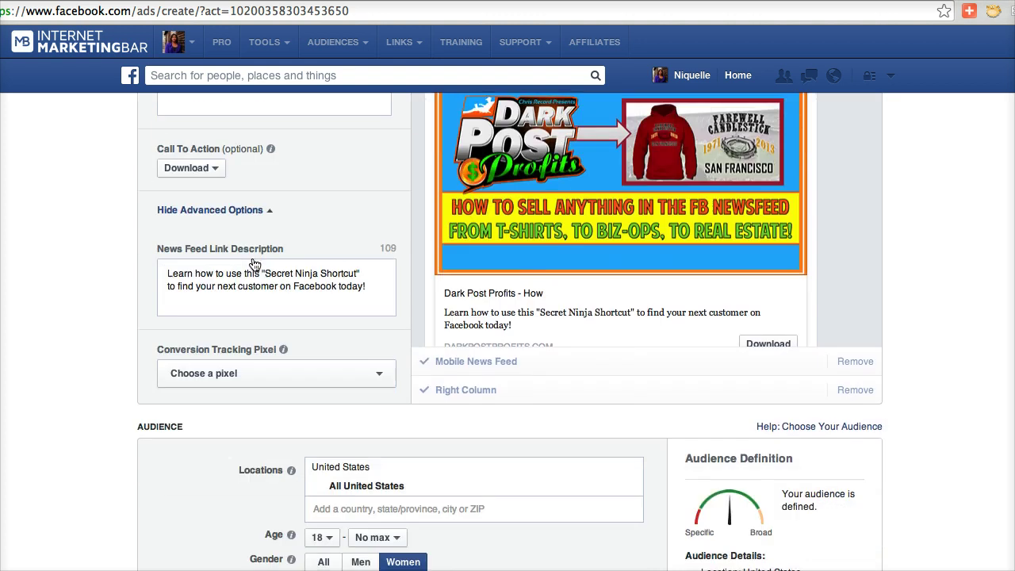
{"action": "scroll", "coordinate": [254, 264], "scroll_direction": "up", "scroll_amount": 1}
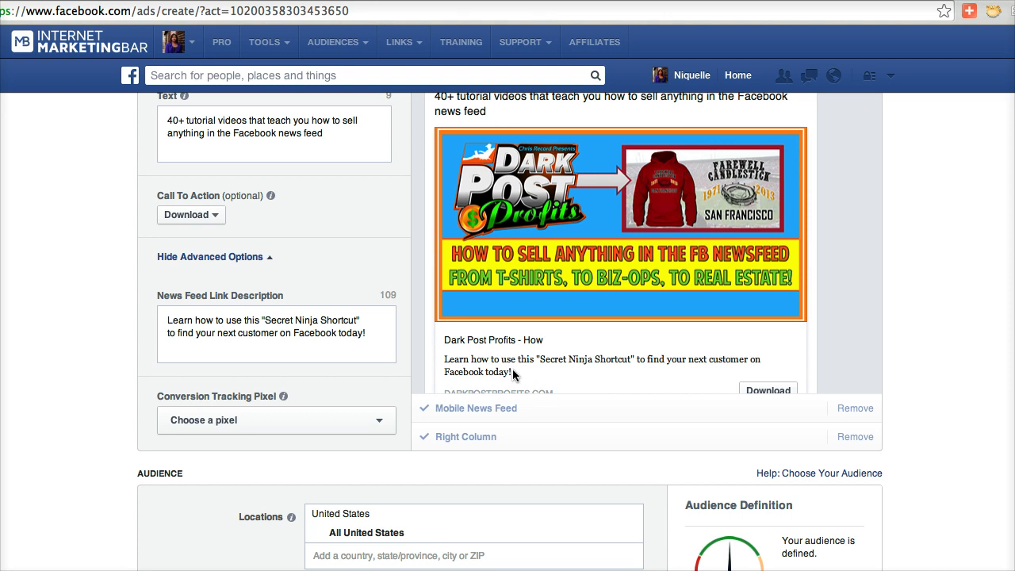
{"action": "left_click", "coordinate": [471, 356]}
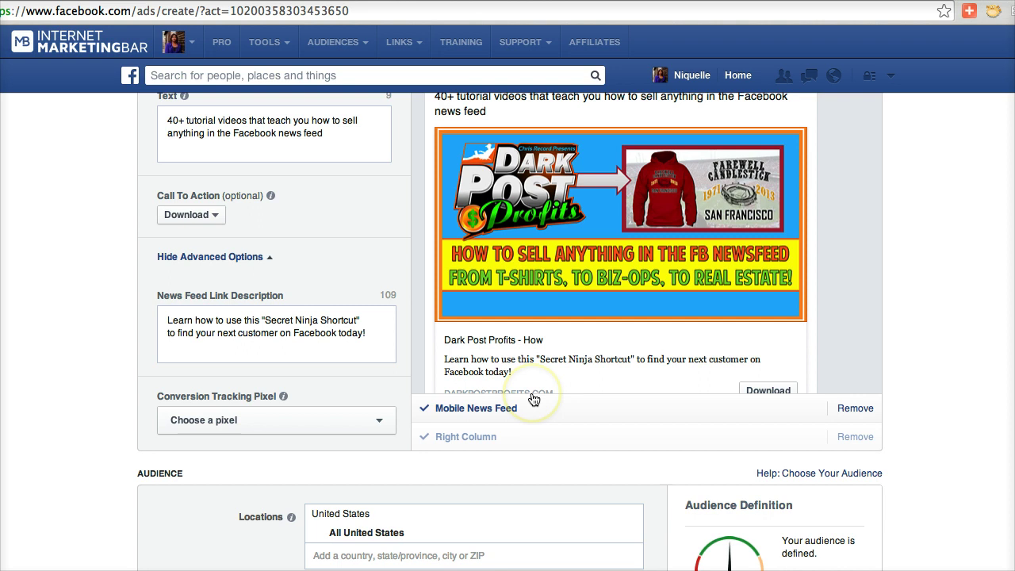
{"action": "scroll", "coordinate": [524, 399], "scroll_direction": "up", "scroll_amount": 2}
{"action": "left_click", "coordinate": [301, 319]}
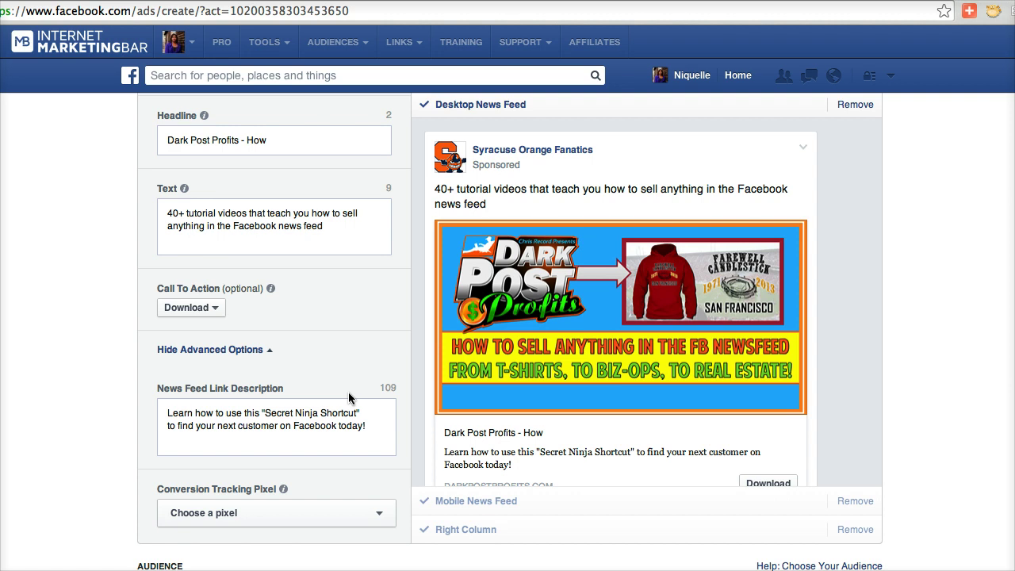
{"action": "left_click", "coordinate": [333, 420]}
{"action": "scroll", "coordinate": [333, 490], "scroll_direction": "down", "scroll_amount": 1}
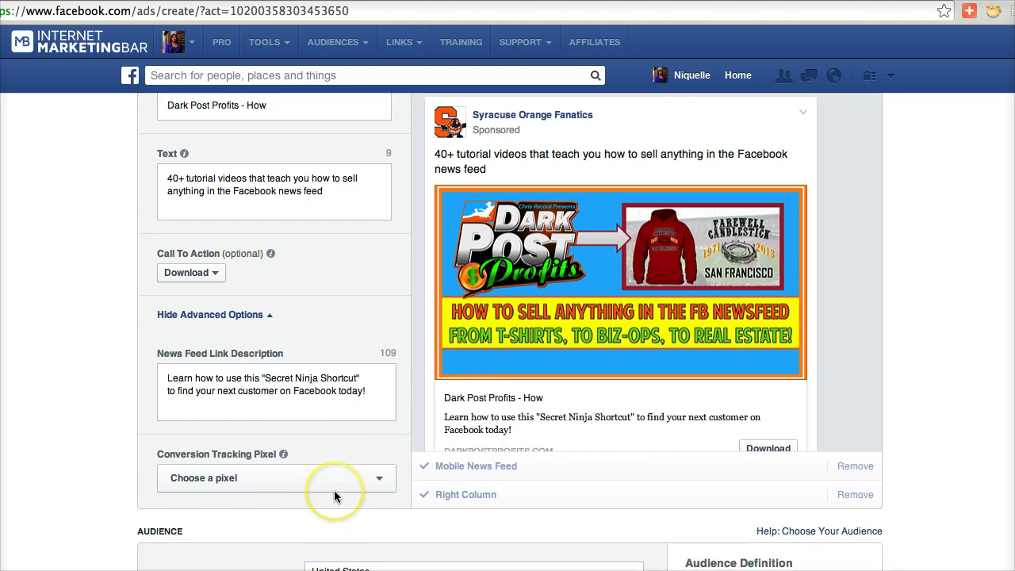
{"action": "scroll", "coordinate": [371, 482], "scroll_direction": "down", "scroll_amount": 1}
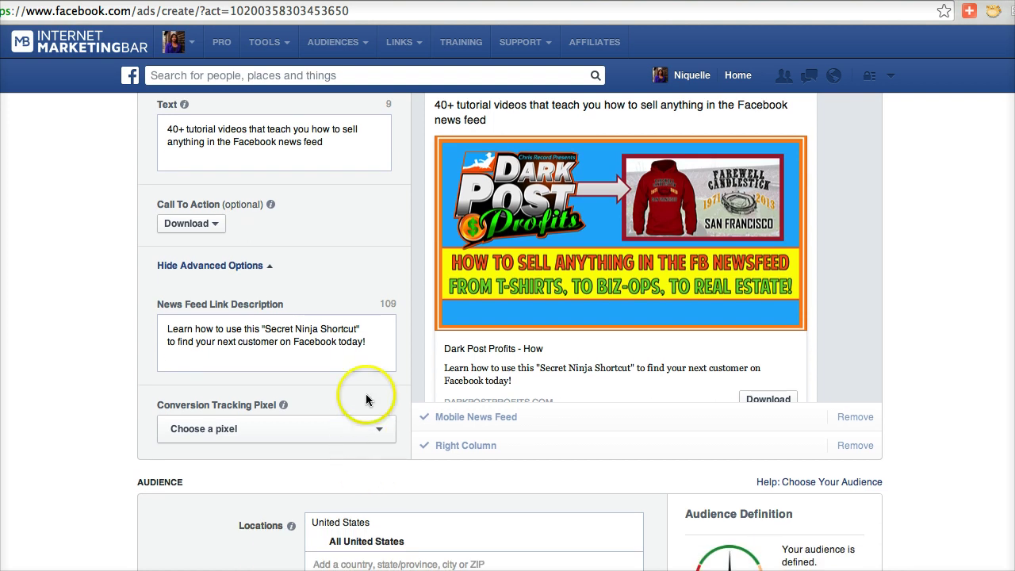
Retype the closing exclamation mark of the News Feed Link Description.
{"action": "left_click", "coordinate": [391, 350]}
{"action": "key", "text": "BackSpace"}
{"action": "type", "text": "!"}
Check the ad's placements, then switch to the Facebook news feed and examine the sponsored ads beside the posts.
{"action": "scroll", "coordinate": [385, 374], "scroll_direction": "up", "scroll_amount": 3}
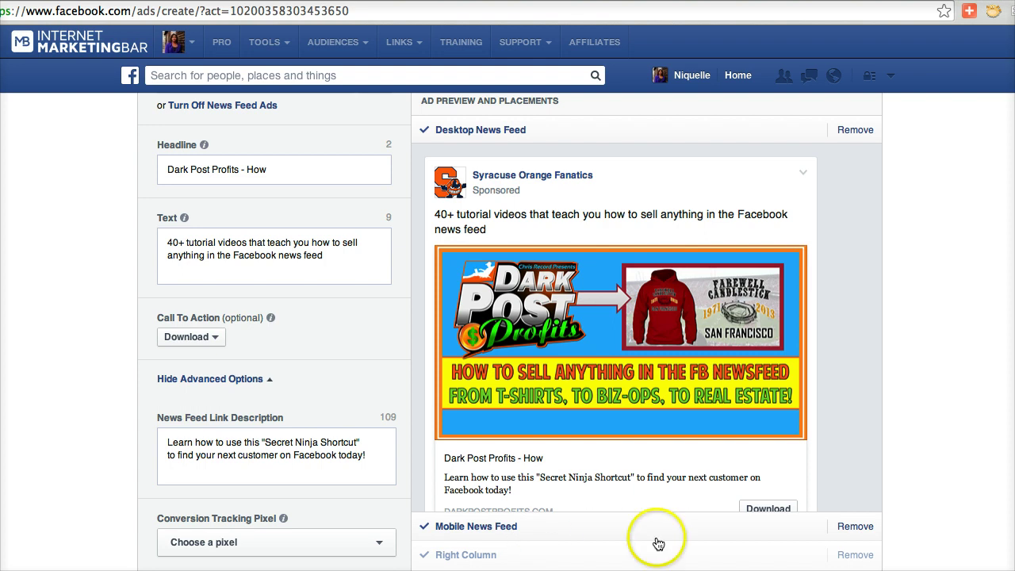
{"action": "left_click", "coordinate": [479, 562]}
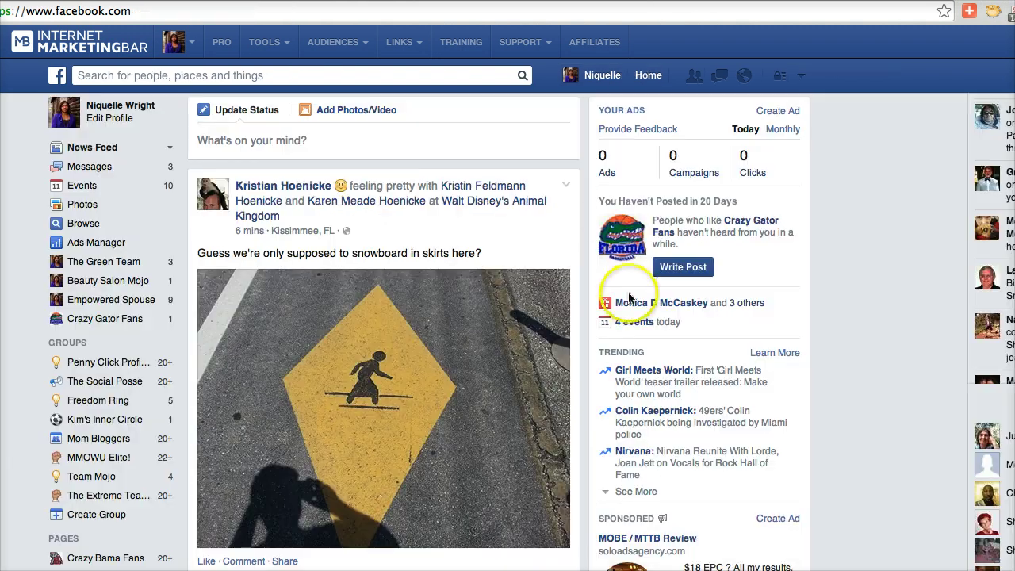
{"action": "scroll", "coordinate": [638, 281], "scroll_direction": "down", "scroll_amount": 5}
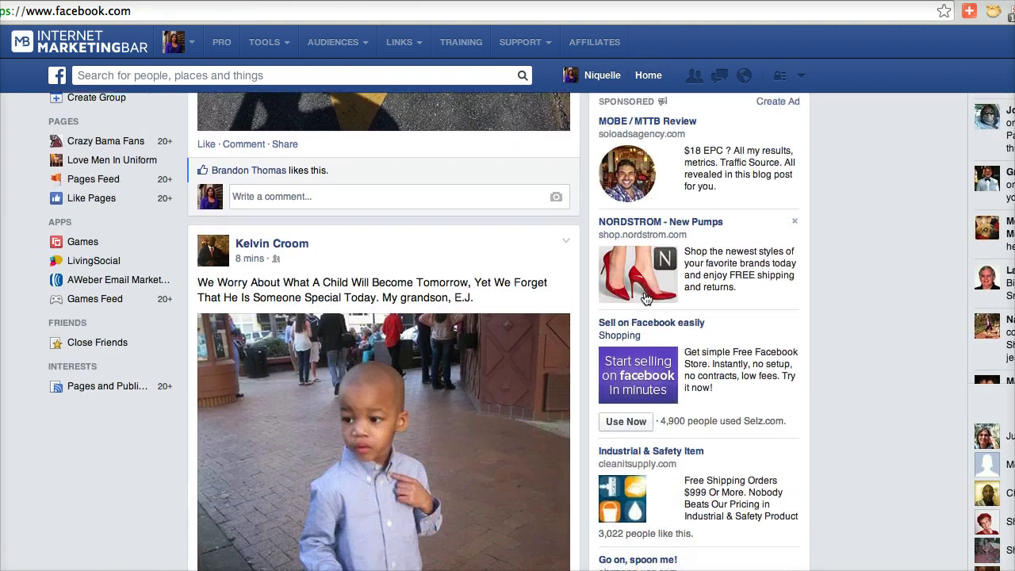
{"action": "scroll", "coordinate": [641, 301], "scroll_direction": "down", "scroll_amount": 3}
{"action": "left_click", "coordinate": [656, 497]}
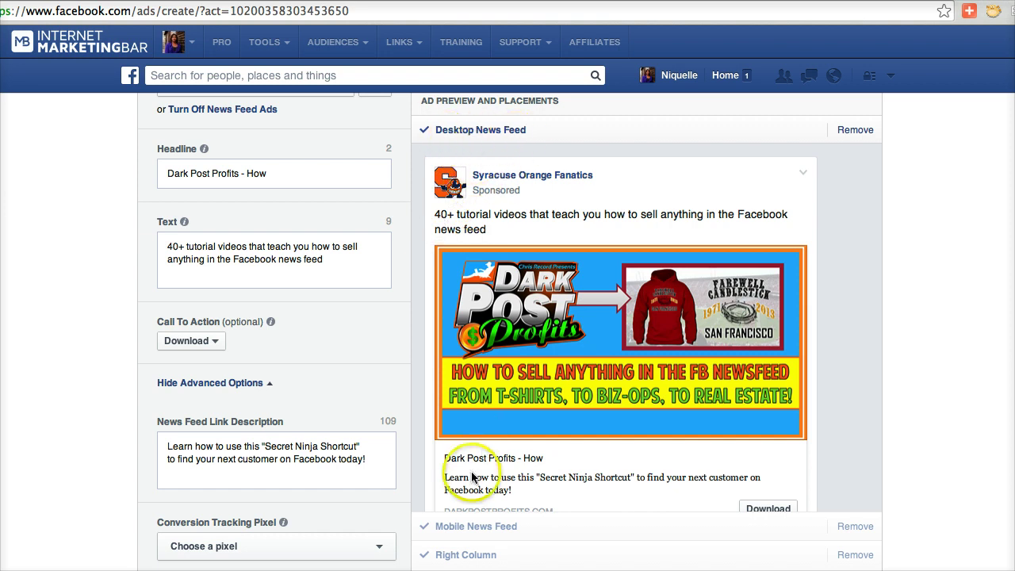
Remove the Mobile News Feed and Right Column placements from the ad, keeping only Desktop News Feed.
{"action": "left_click", "coordinate": [856, 527]}
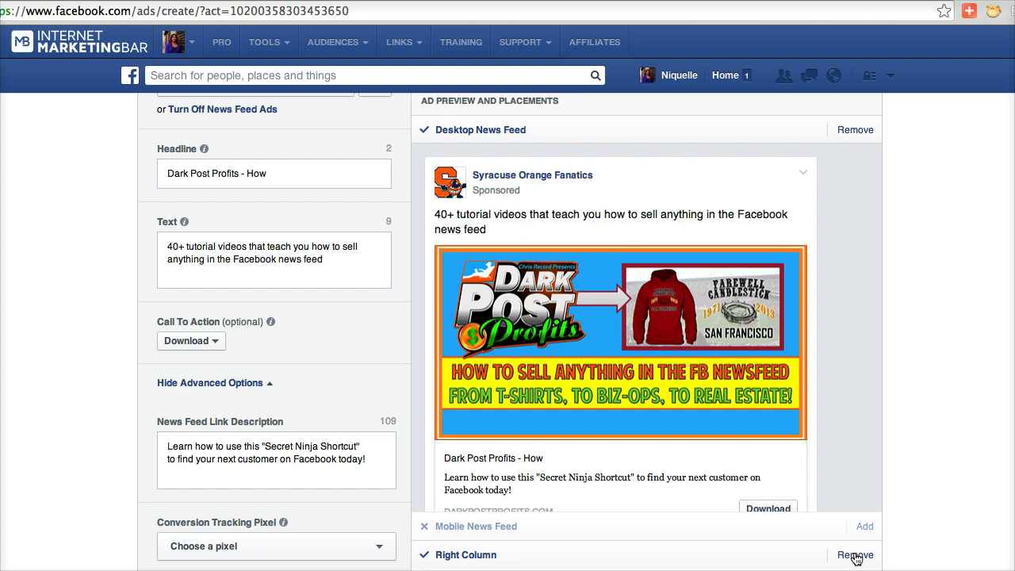
{"action": "left_click", "coordinate": [855, 555]}
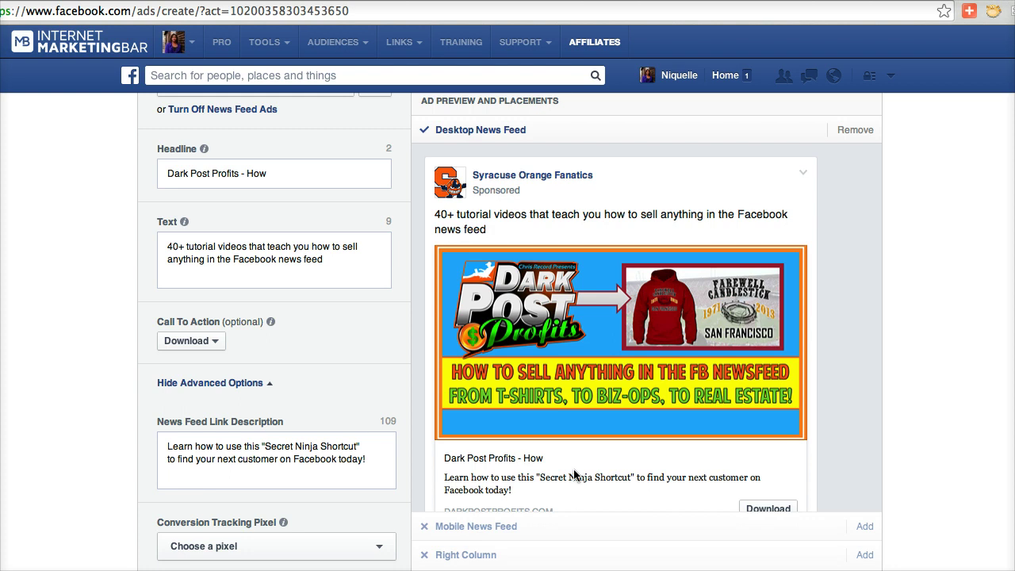
Review the audience's location, gender and the Avon Products and Mary Kay interests, comparing them with the ad preview.
{"action": "scroll", "coordinate": [525, 480], "scroll_direction": "down", "scroll_amount": 5}
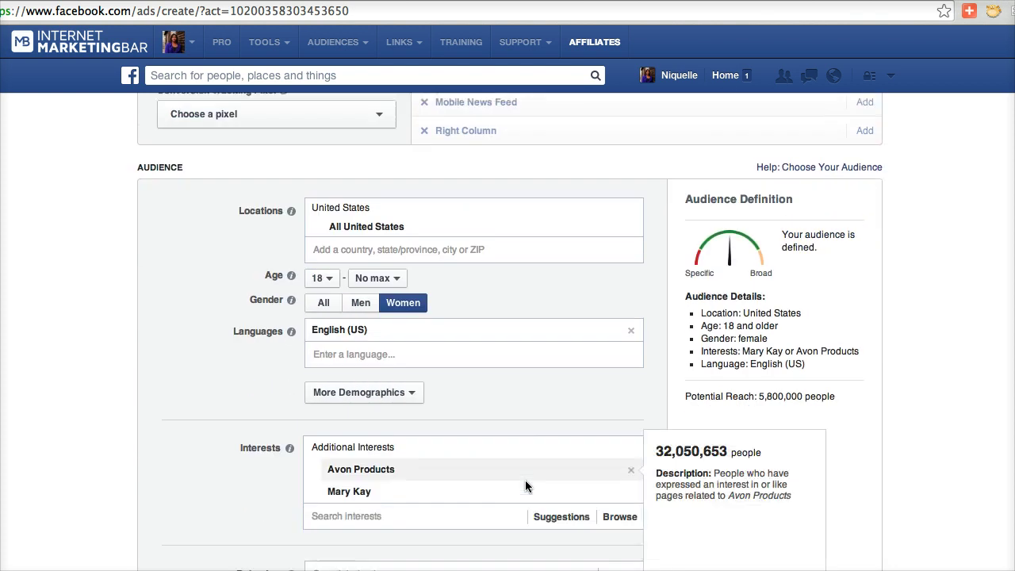
{"action": "scroll", "coordinate": [525, 482], "scroll_direction": "down", "scroll_amount": 3}
{"action": "scroll", "coordinate": [524, 482], "scroll_direction": "up", "scroll_amount": 1}
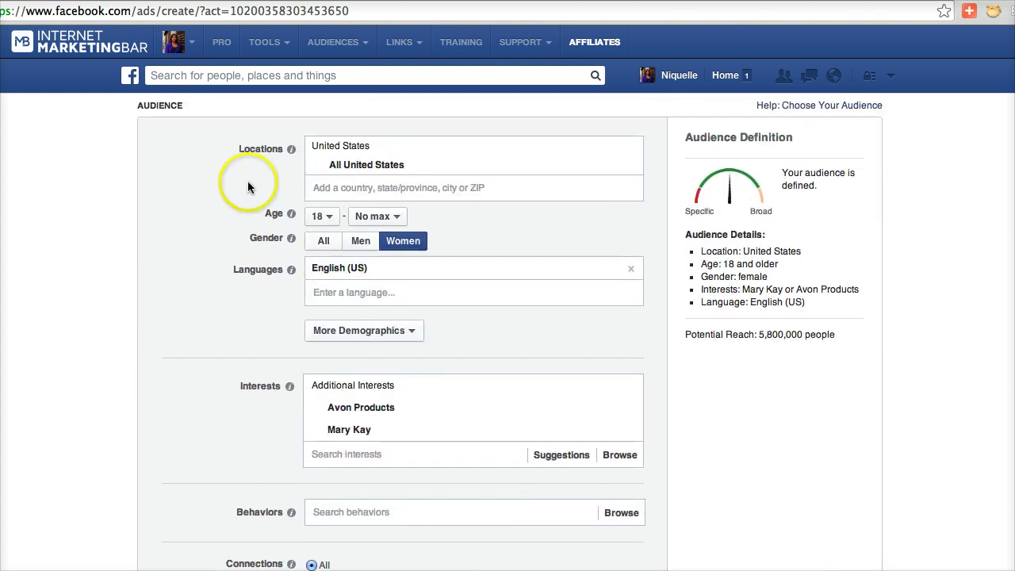
{"action": "mouse_move", "coordinate": [423, 172]}
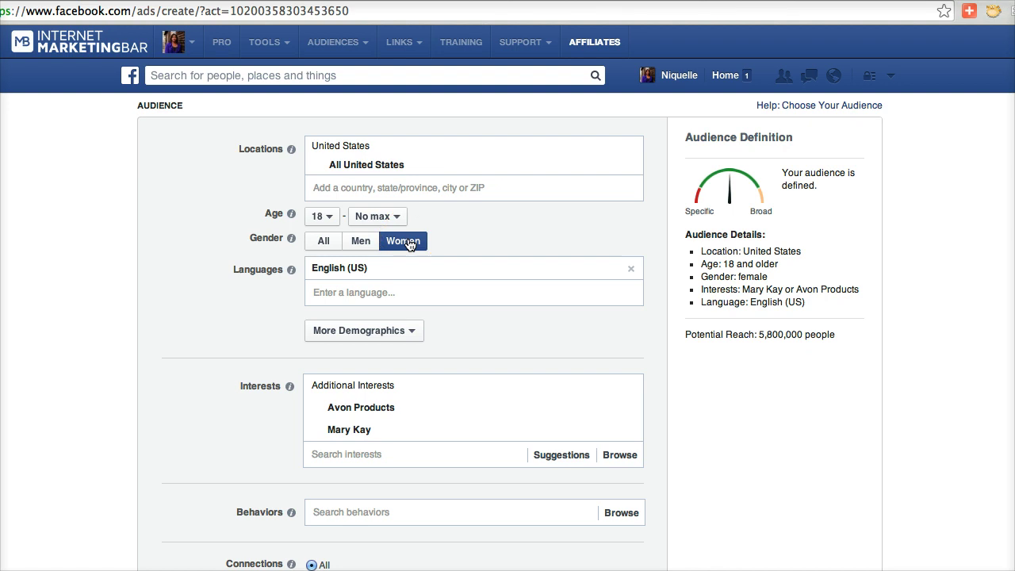
{"action": "mouse_move", "coordinate": [402, 424]}
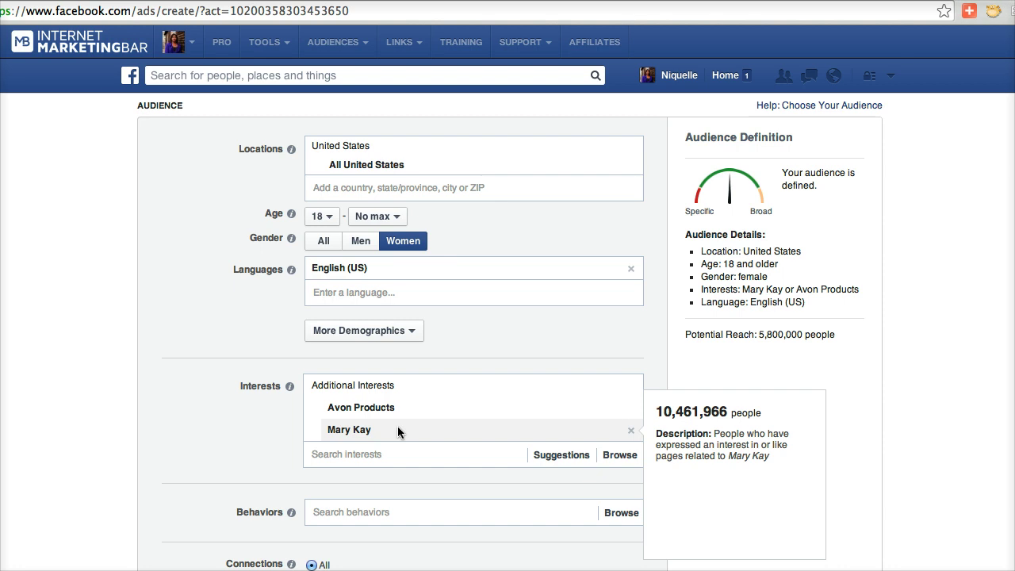
{"action": "scroll", "coordinate": [444, 444], "scroll_direction": "up", "scroll_amount": 6}
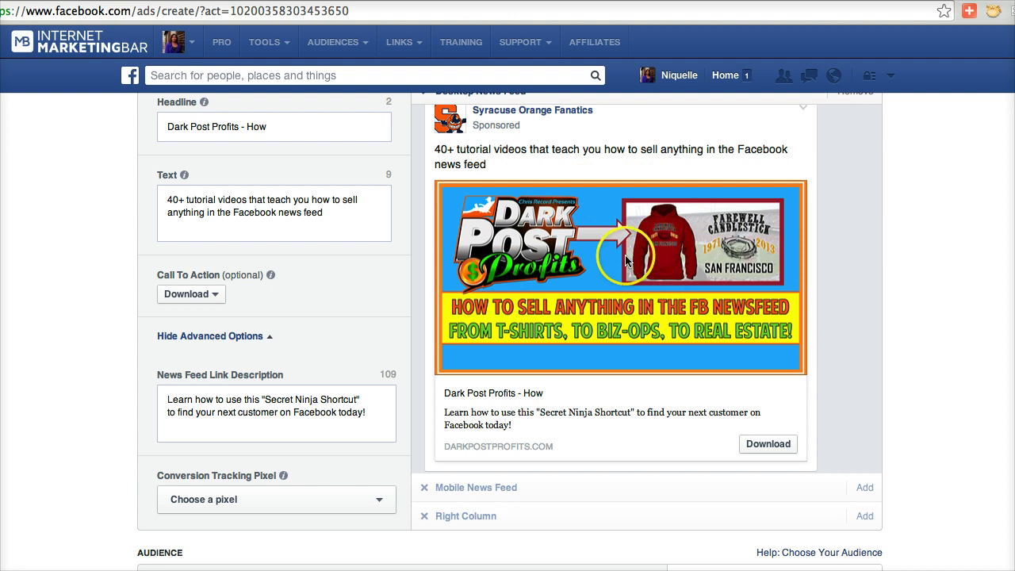
{"action": "scroll", "coordinate": [625, 254], "scroll_direction": "down", "scroll_amount": 5}
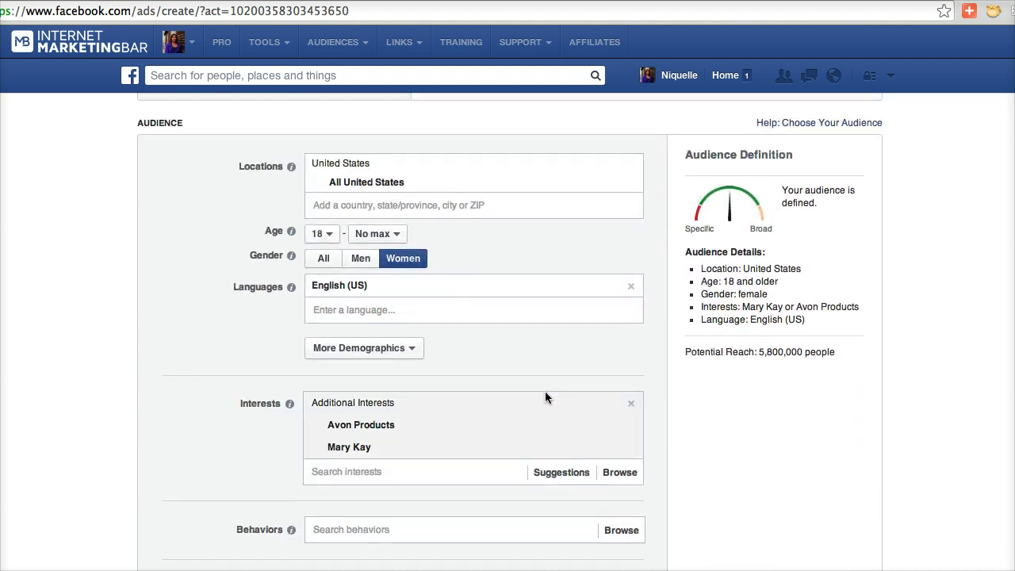
{"action": "scroll", "coordinate": [532, 404], "scroll_direction": "down", "scroll_amount": 2}
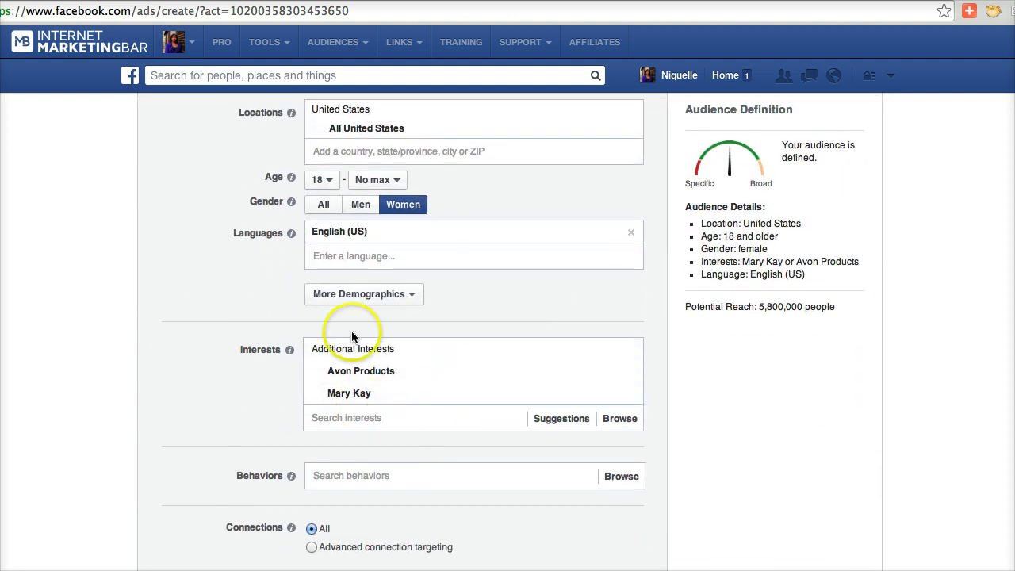
{"action": "mouse_move", "coordinate": [391, 391]}
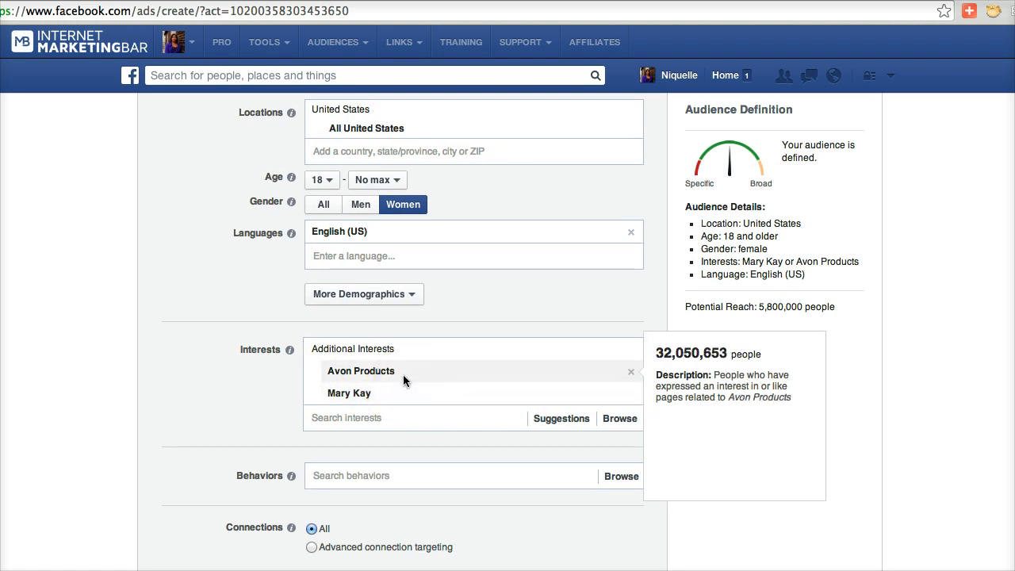
{"action": "left_click", "coordinate": [379, 396]}
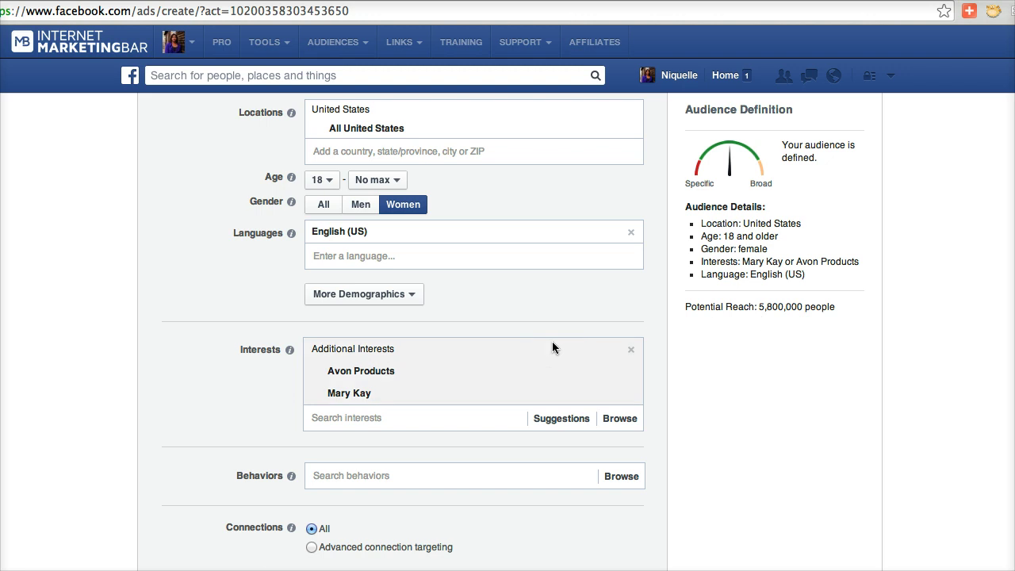
Re-examine the age, gender and language targeting in the Audience section.
{"action": "scroll", "coordinate": [552, 347], "scroll_direction": "up", "scroll_amount": 3}
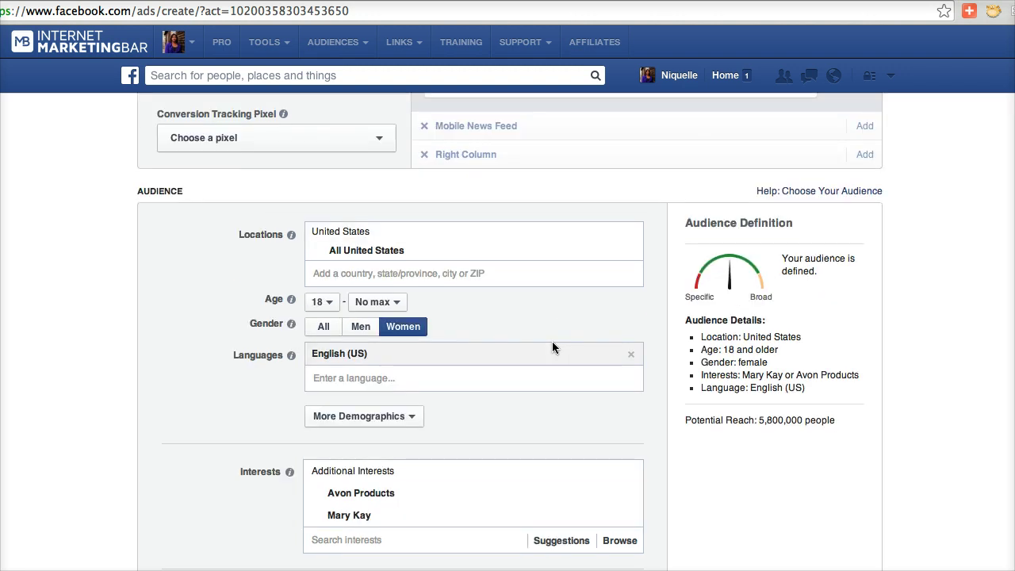
{"action": "scroll", "coordinate": [531, 374], "scroll_direction": "down", "scroll_amount": 1}
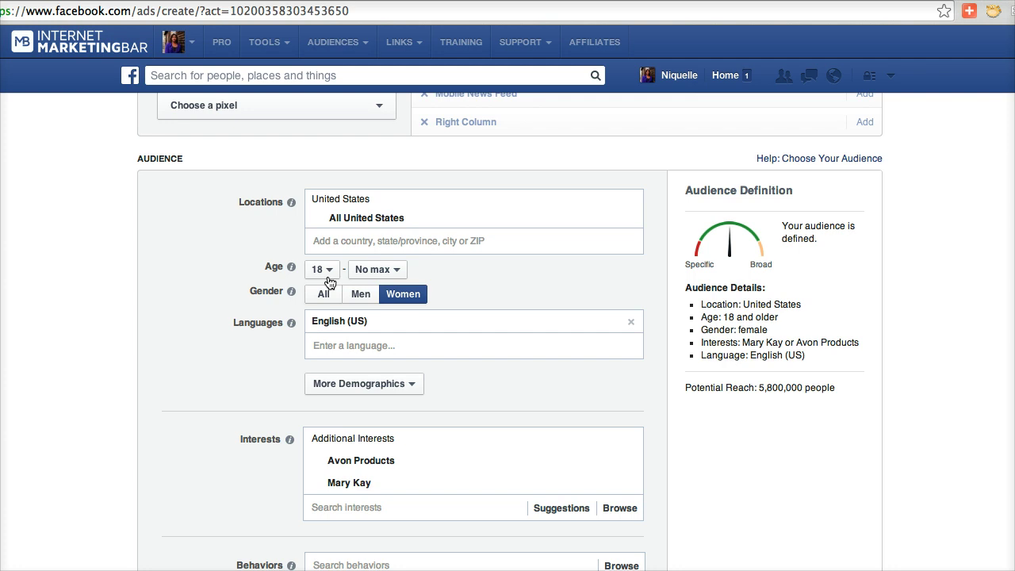
{"action": "left_click", "coordinate": [441, 330]}
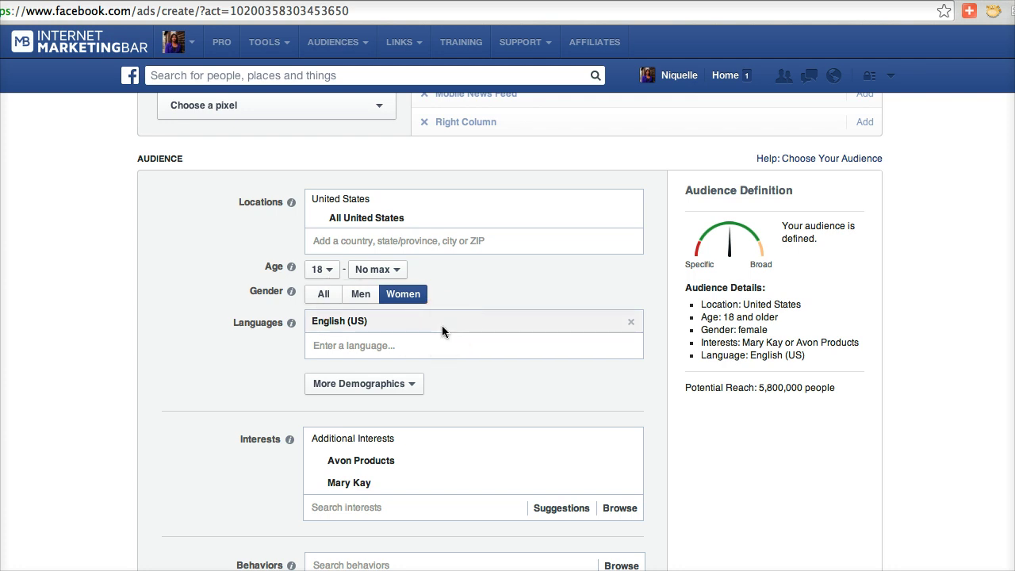
{"action": "left_click", "coordinate": [420, 343]}
{"action": "scroll", "coordinate": [420, 343], "scroll_direction": "down", "scroll_amount": 1}
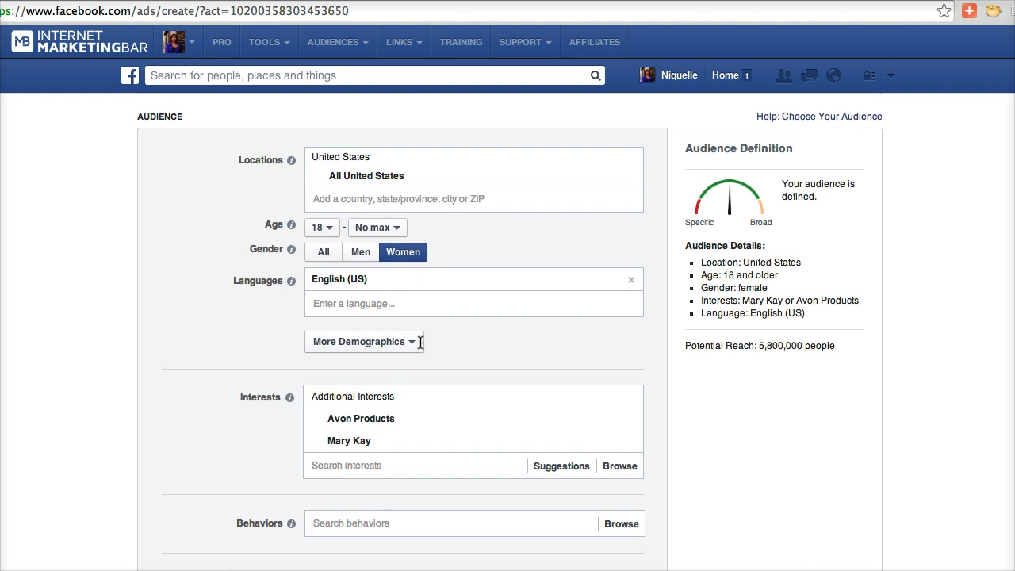
{"action": "left_click", "coordinate": [406, 274]}
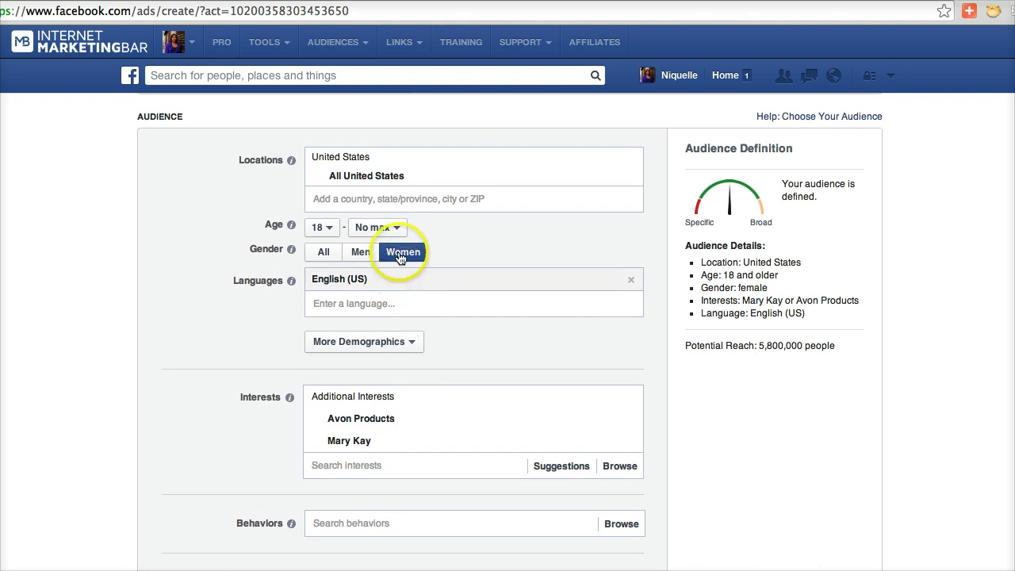
{"action": "scroll", "coordinate": [542, 306], "scroll_direction": "up", "scroll_amount": 1}
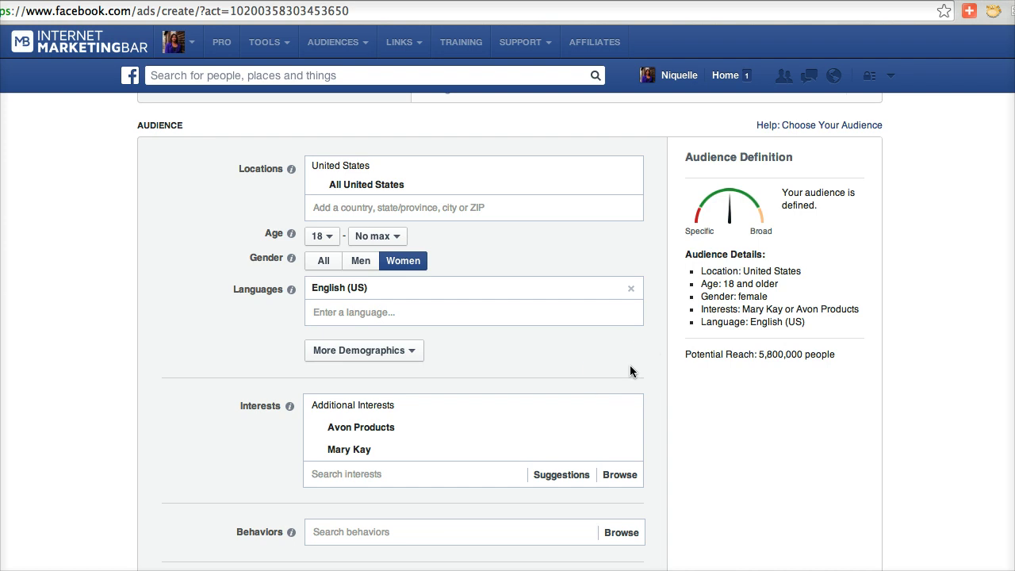
Compare the ad set name in the Campaign and Ad Set section with the audience targeting settings.
{"action": "scroll", "coordinate": [615, 369], "scroll_direction": "down", "scroll_amount": 5}
{"action": "scroll", "coordinate": [615, 370], "scroll_direction": "down", "scroll_amount": 2}
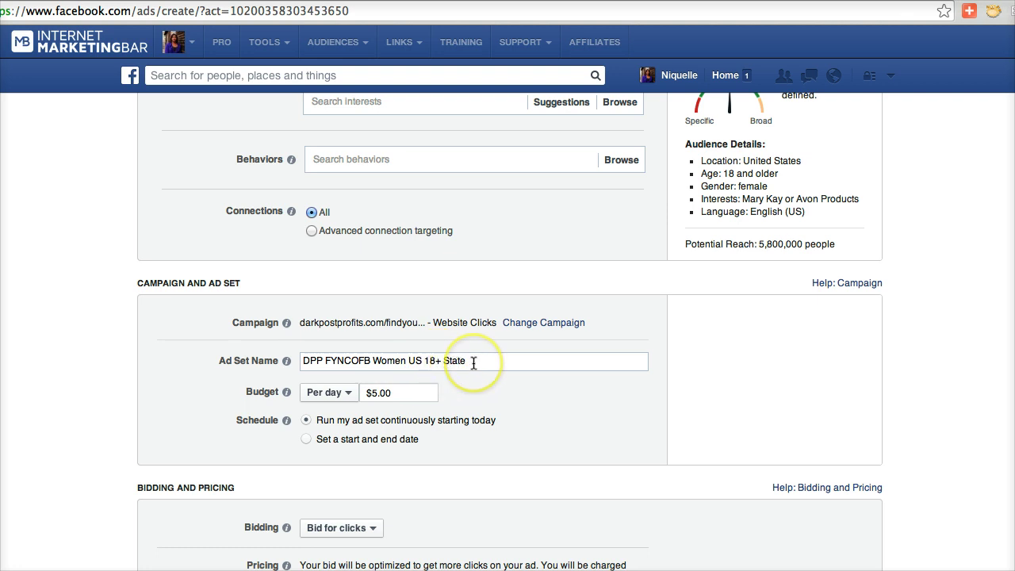
{"action": "scroll", "coordinate": [474, 362], "scroll_direction": "up", "scroll_amount": 5}
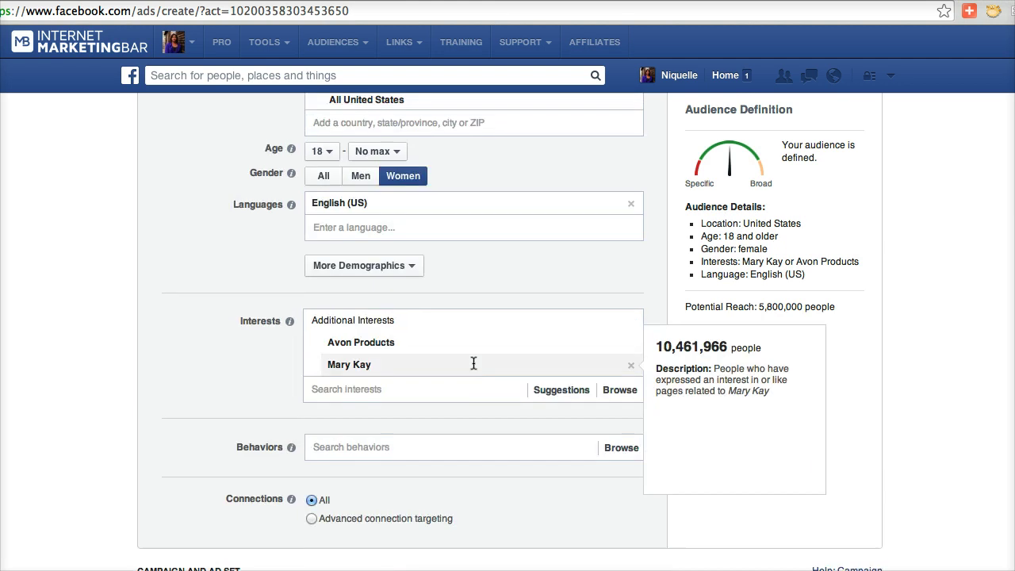
{"action": "scroll", "coordinate": [426, 214], "scroll_direction": "up", "scroll_amount": 1}
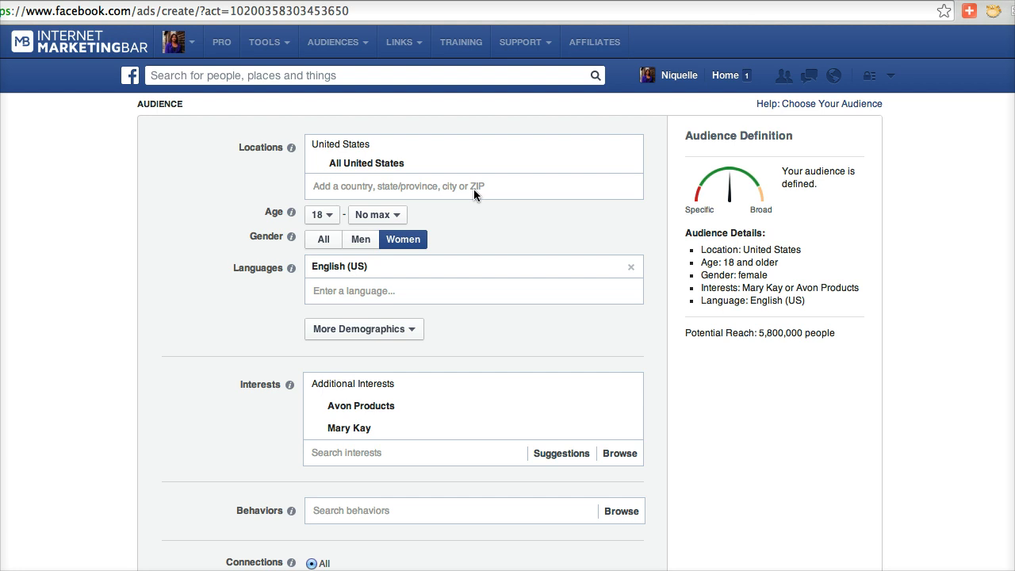
Examine the ad set's daily budget and schedule along with the bidding and pricing options.
{"action": "scroll", "coordinate": [442, 200], "scroll_direction": "down", "scroll_amount": 5}
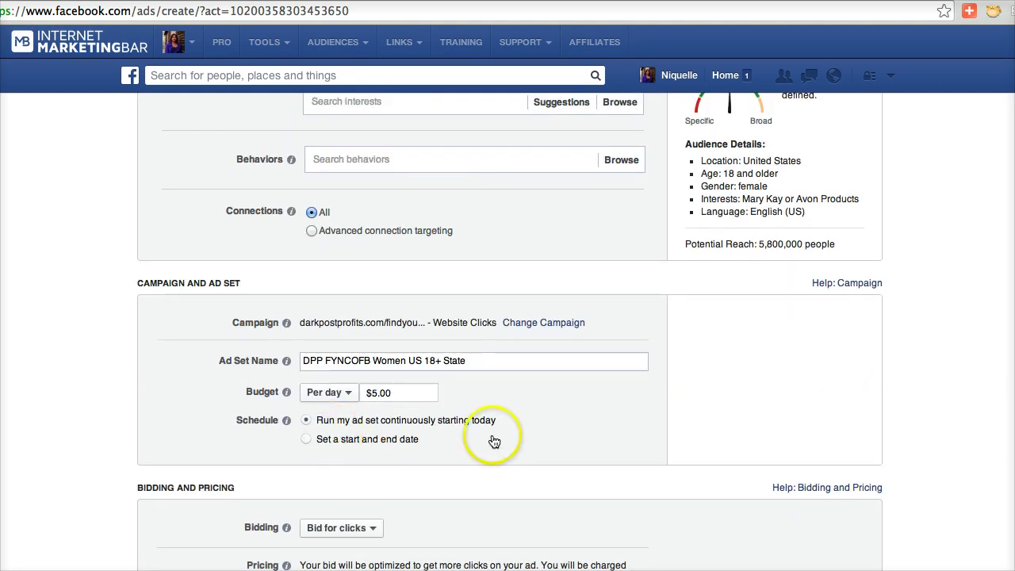
{"action": "left_click", "coordinate": [386, 392]}
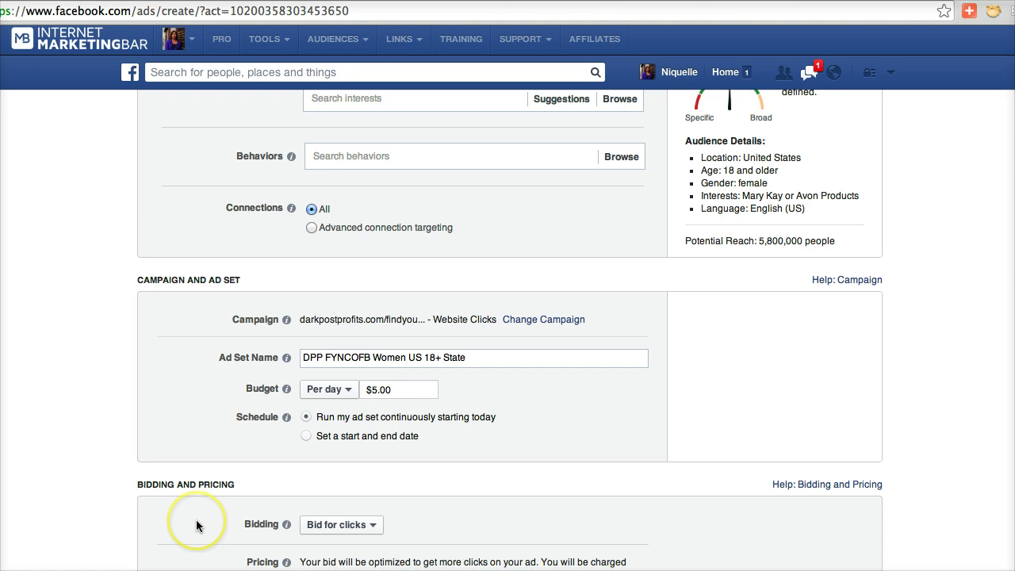
{"action": "scroll", "coordinate": [196, 519], "scroll_direction": "down", "scroll_amount": 1}
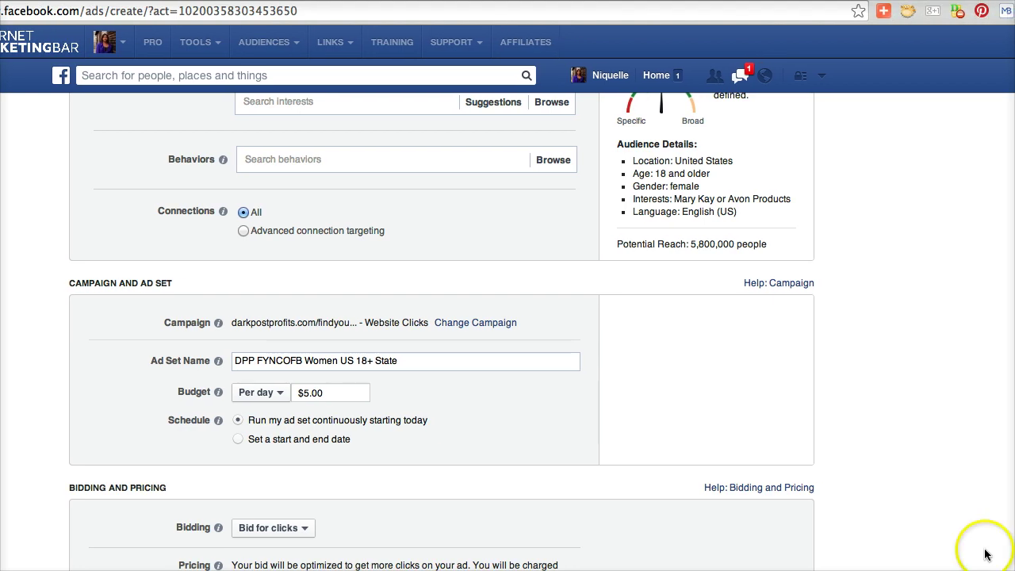
{"action": "scroll", "coordinate": [983, 545], "scroll_direction": "down", "scroll_amount": 5}
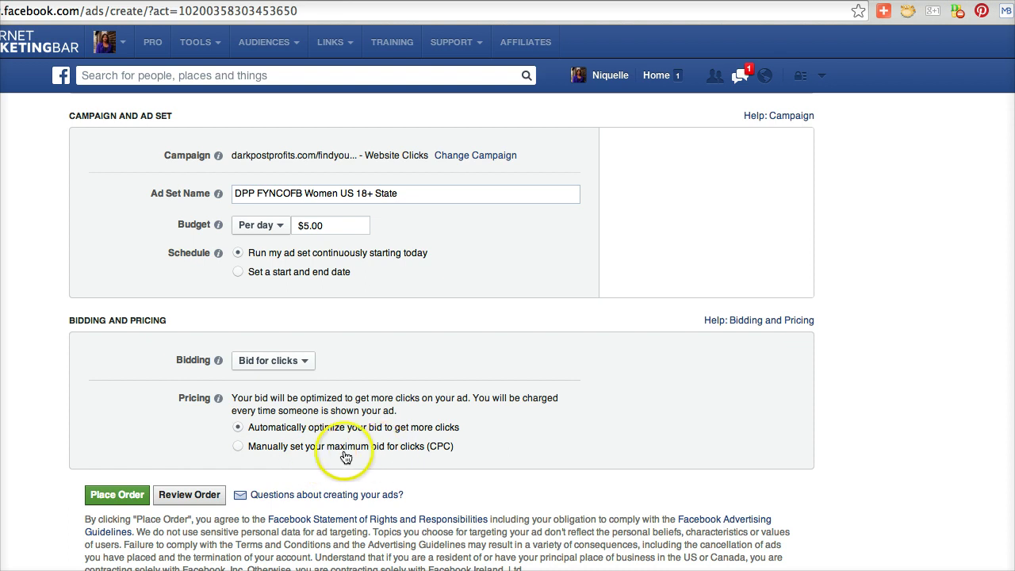
Check the manual maximum bid for clicks (CPC) pricing option and return to automatically optimizing the bid for more clicks.
{"action": "left_click", "coordinate": [238, 445]}
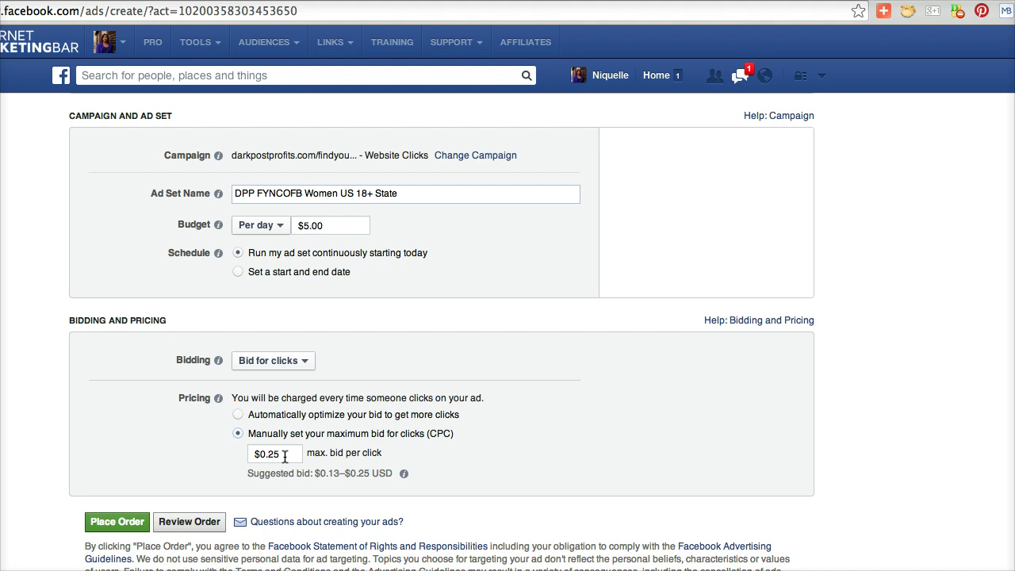
{"action": "left_click", "coordinate": [238, 414]}
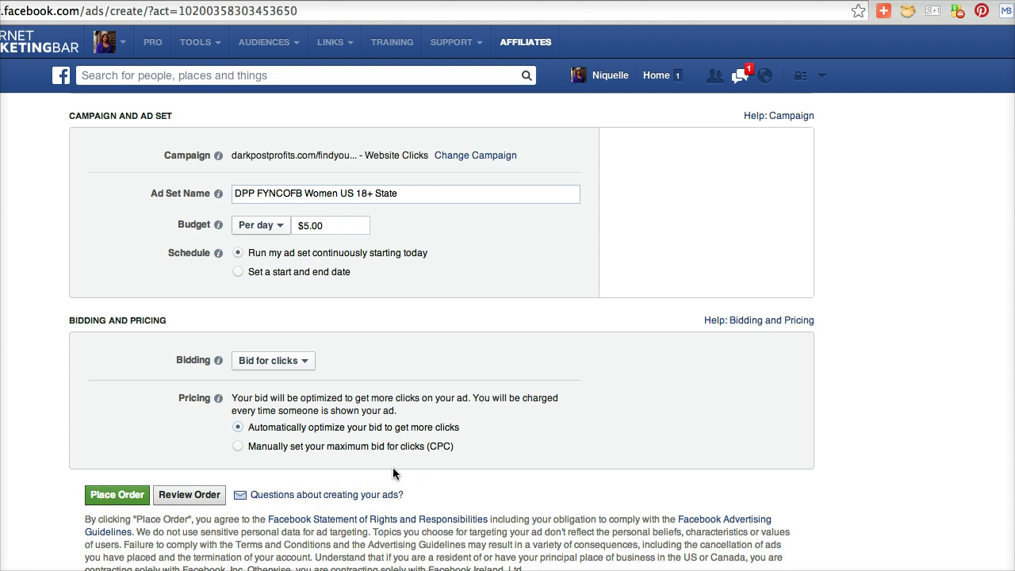
Review the Dark Post Profits ad's text, links and desktop news feed preview against its campaign, budget and bidding settings.
{"action": "scroll", "coordinate": [368, 463], "scroll_direction": "up", "scroll_amount": 15}
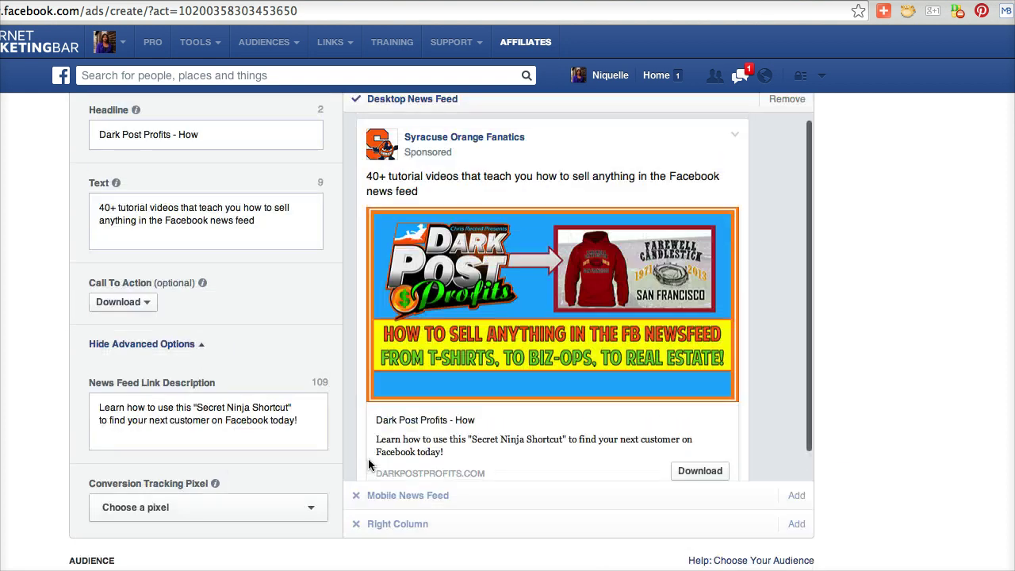
{"action": "scroll", "coordinate": [368, 460], "scroll_direction": "up", "scroll_amount": 8}
{"action": "scroll", "coordinate": [368, 465], "scroll_direction": "down", "scroll_amount": 10}
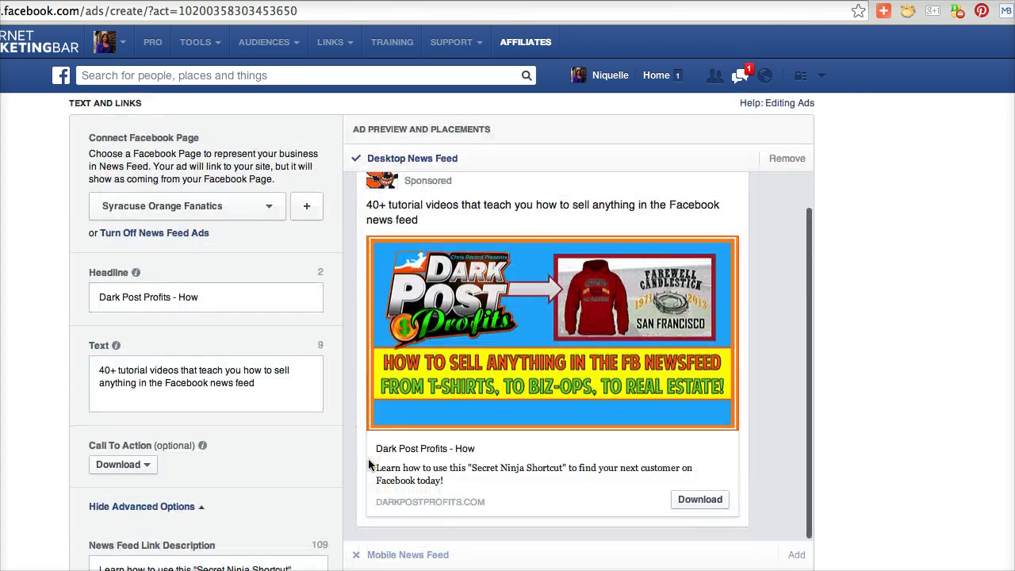
{"action": "scroll", "coordinate": [368, 464], "scroll_direction": "down", "scroll_amount": 10}
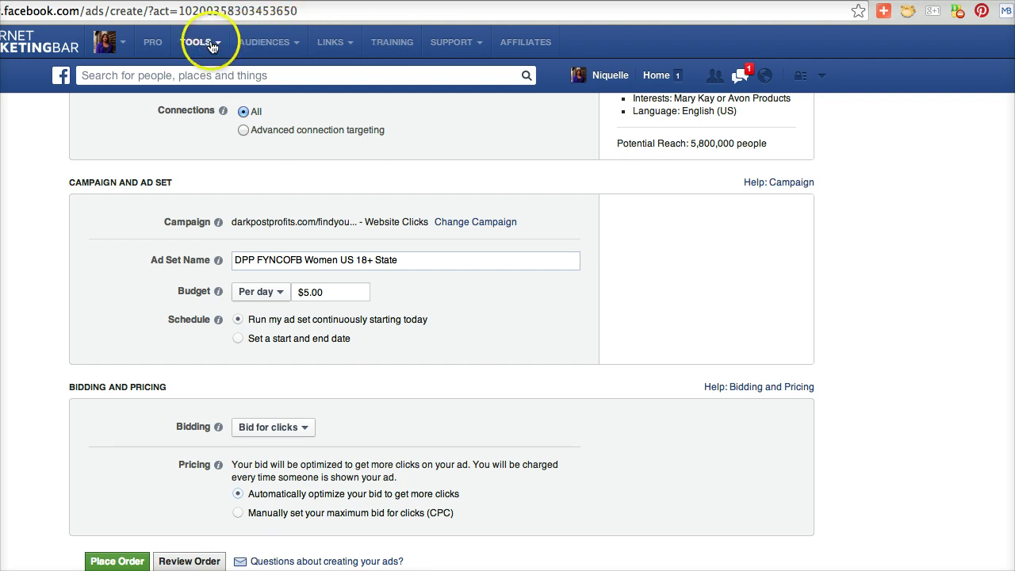
Open the Internet Marketing Bar training area to view its recent articles.
{"action": "left_click", "coordinate": [384, 44]}
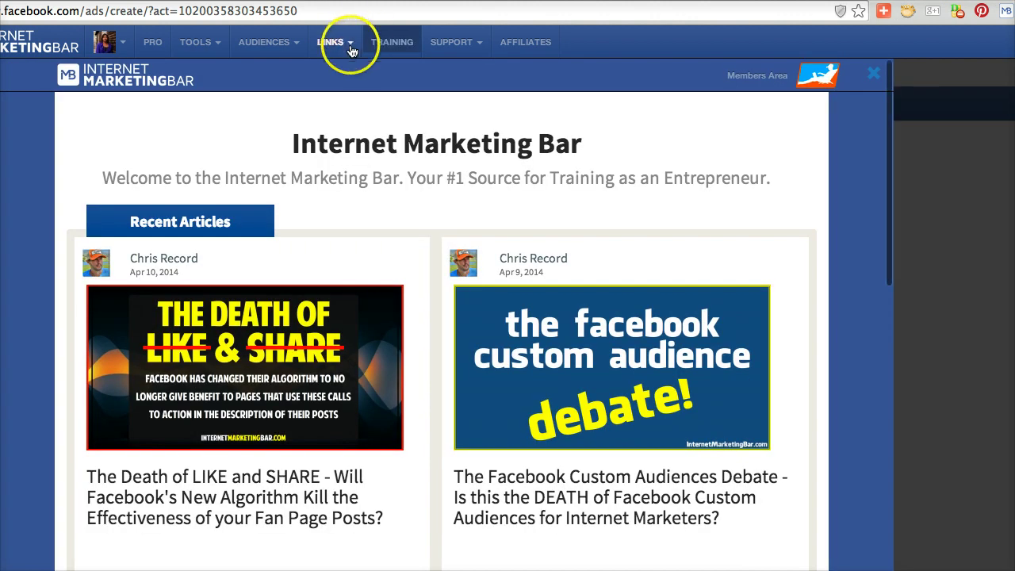
{"action": "left_click", "coordinate": [352, 67]}
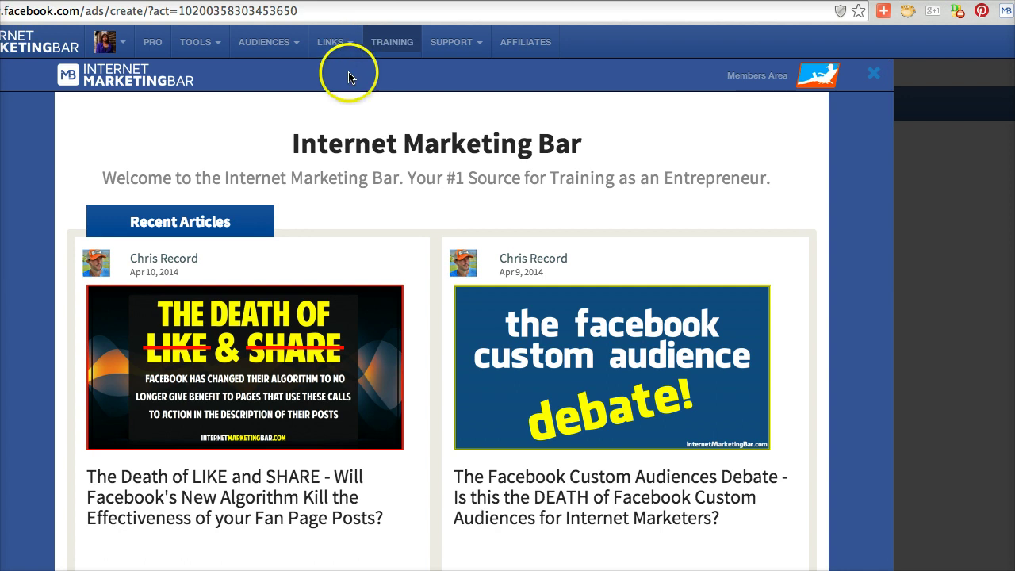